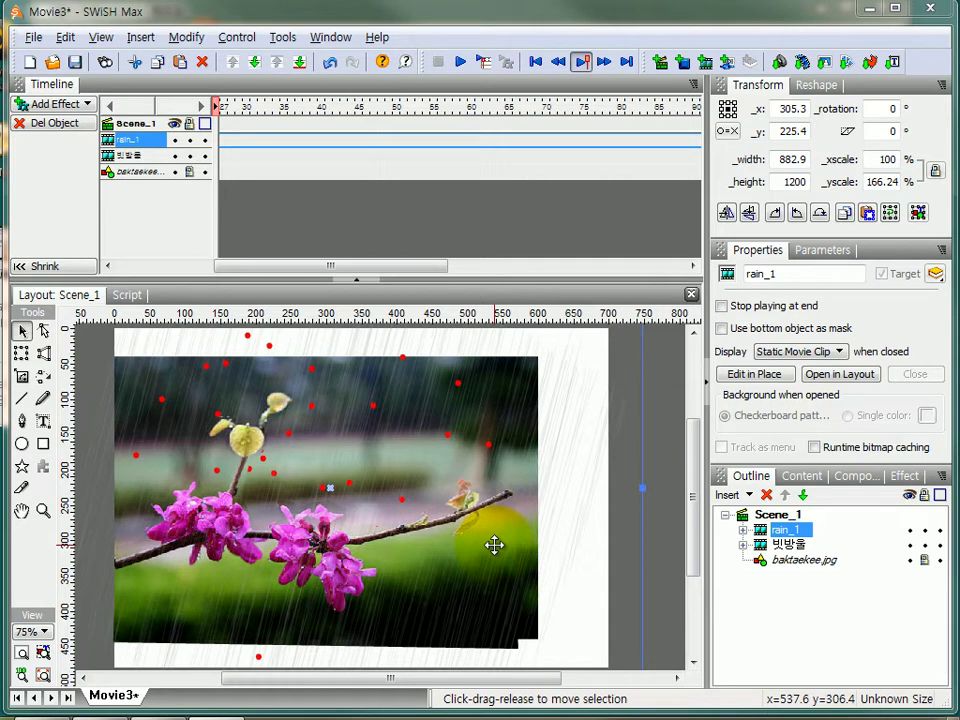
# Select all the Shape objects inside rain_1 and set their solid fill's alpha to 25%
pyautogui.click(744, 537)
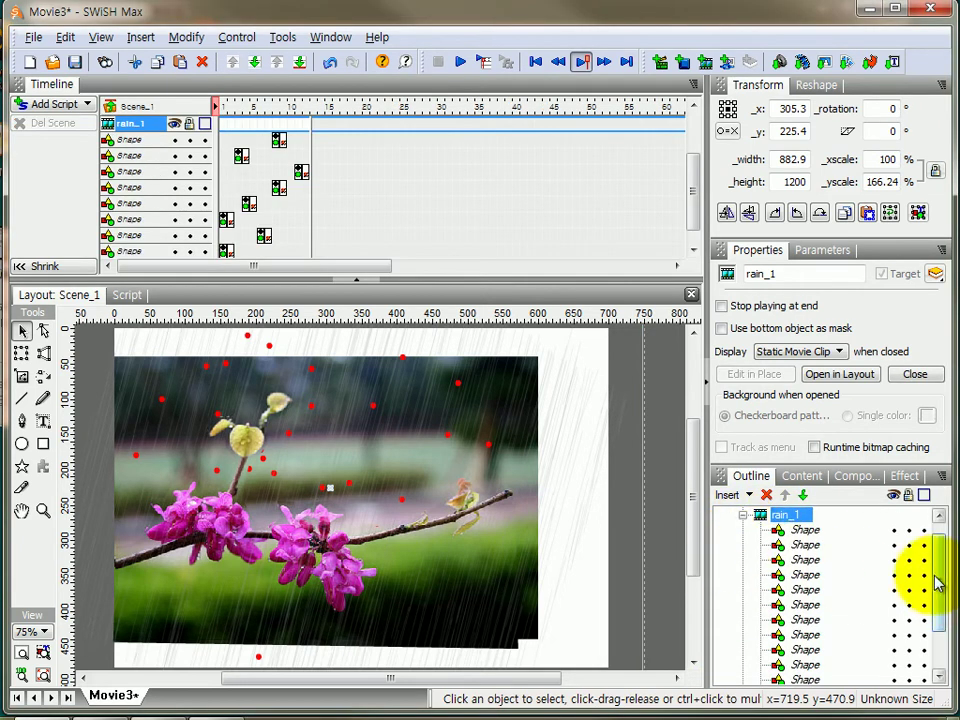
pyautogui.scroll(-4, 921, 590)
pyautogui.scroll(4, 943, 590)
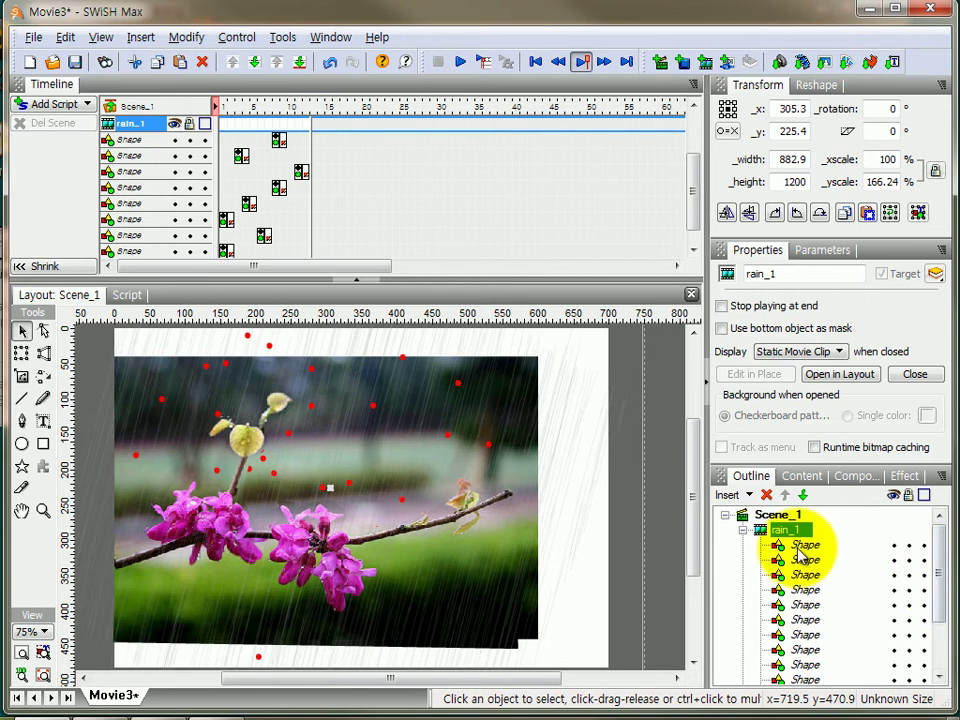
pyautogui.click(805, 544)
pyautogui.scroll(-3, 940, 612)
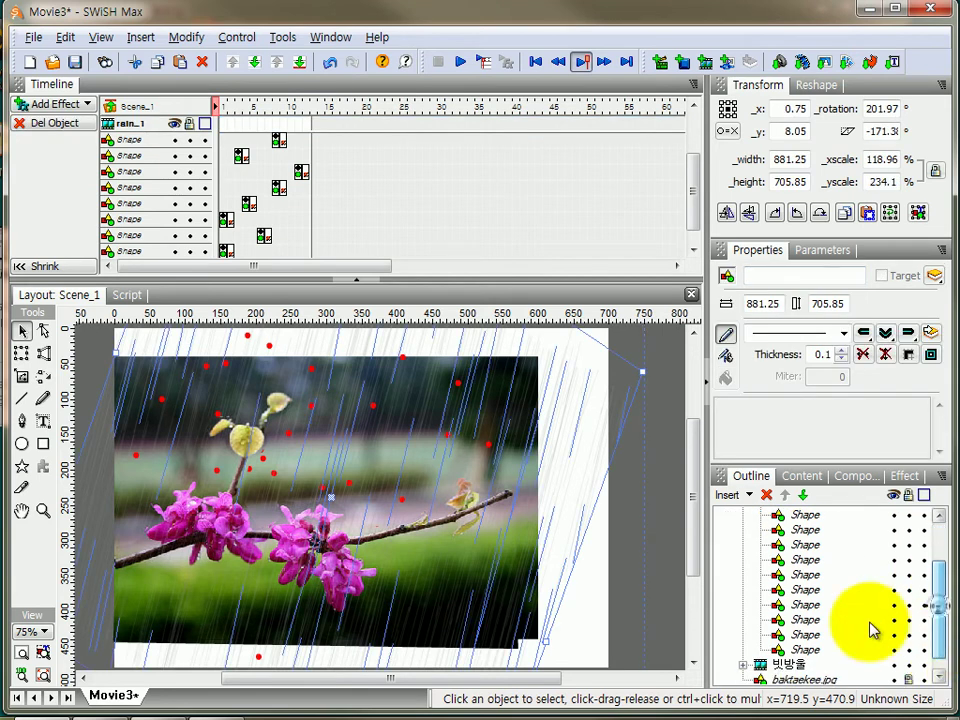
pyautogui.keyDown('shift'); pyautogui.click(803, 652); pyautogui.keyUp('shift')
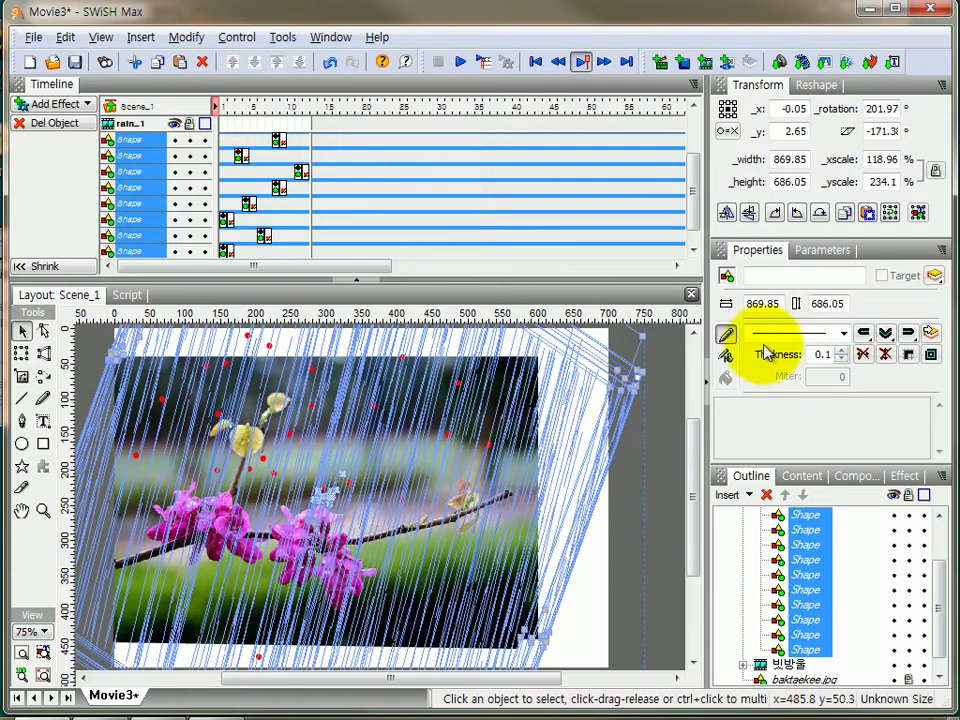
pyautogui.click(727, 360)
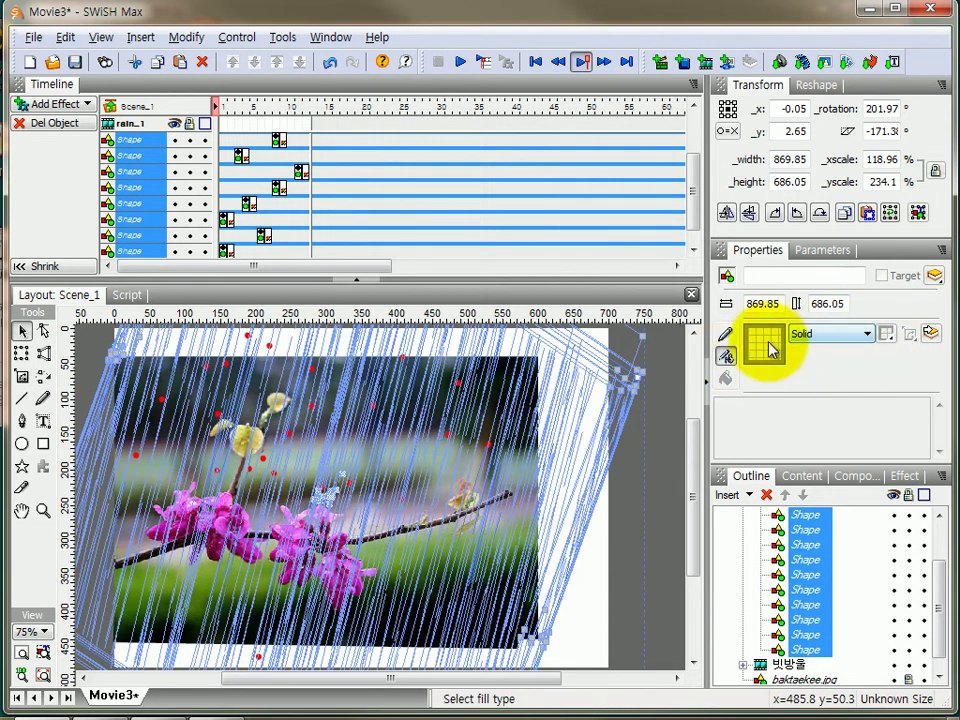
pyautogui.click(887, 335)
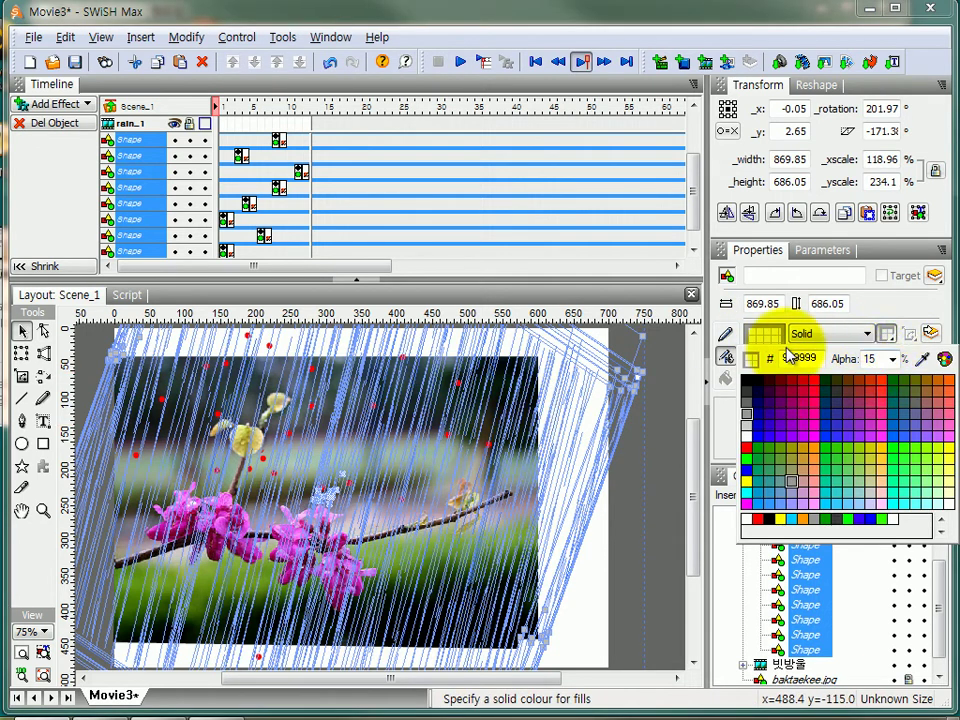
pyautogui.doubleClick(872, 358)
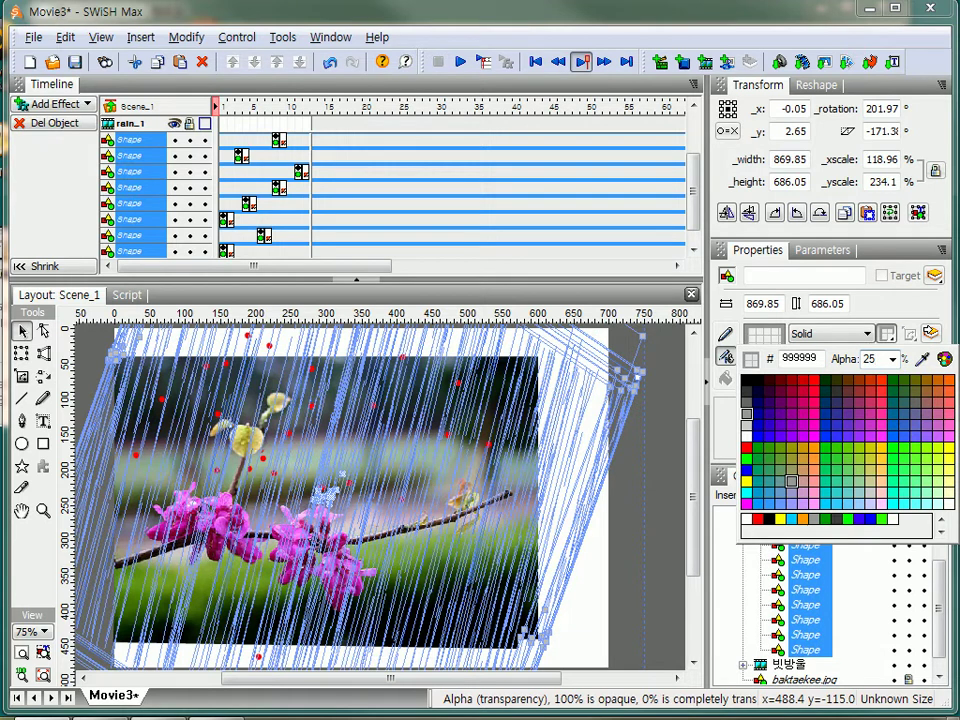
pyautogui.press('Return')
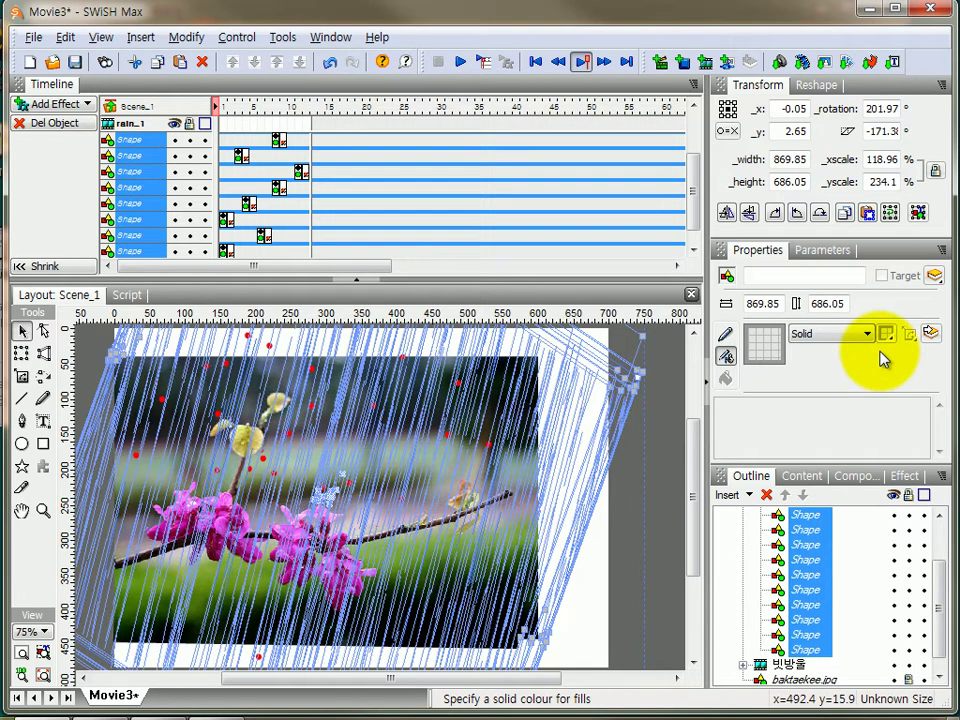
pyautogui.scroll(5, 921, 580)
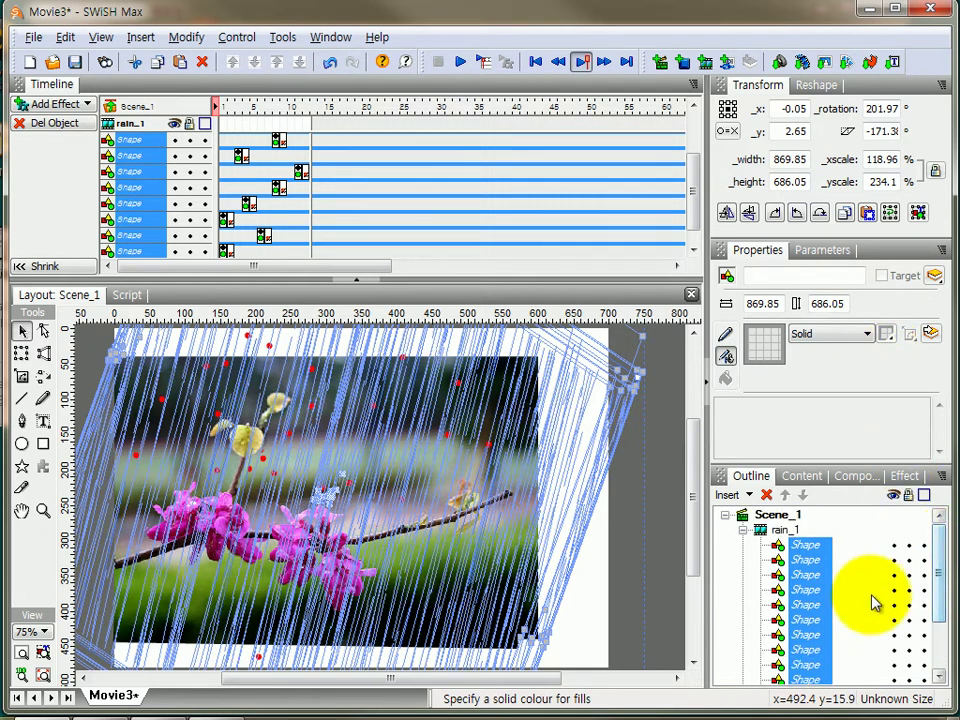
pyautogui.click(743, 532)
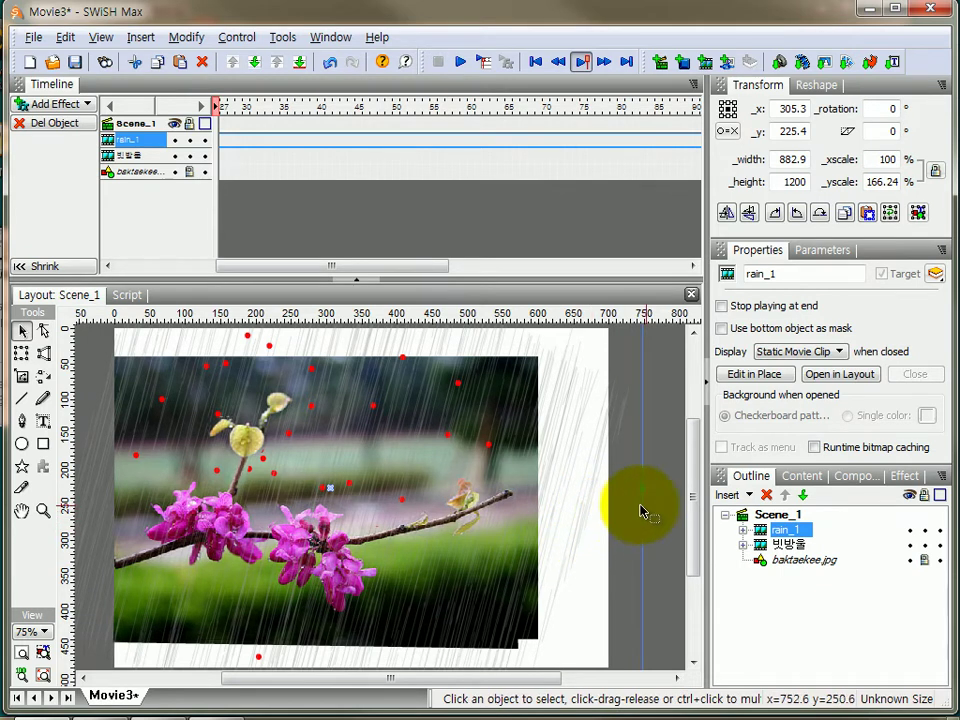
# Draw a rounded rectangle about 569 by 374 in Scene_1 over the flower photo
pyautogui.click(787, 517)
pyautogui.moveTo(789, 528); pyautogui.dragTo(754, 531)
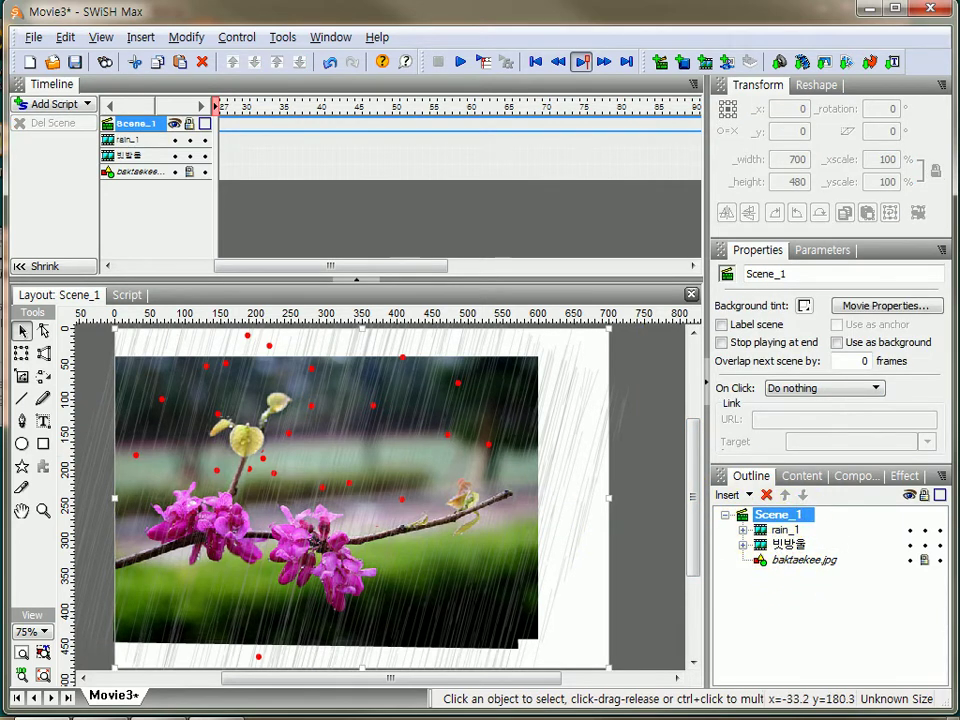
pyautogui.click(28, 470)
pyautogui.moveTo(34, 492)
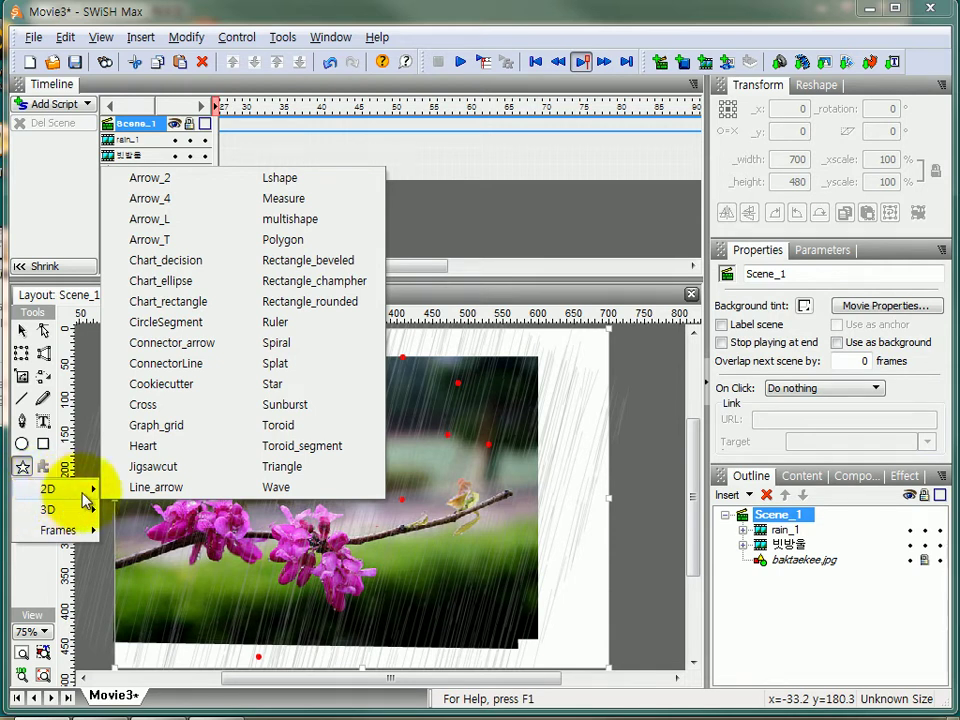
pyautogui.click(309, 312)
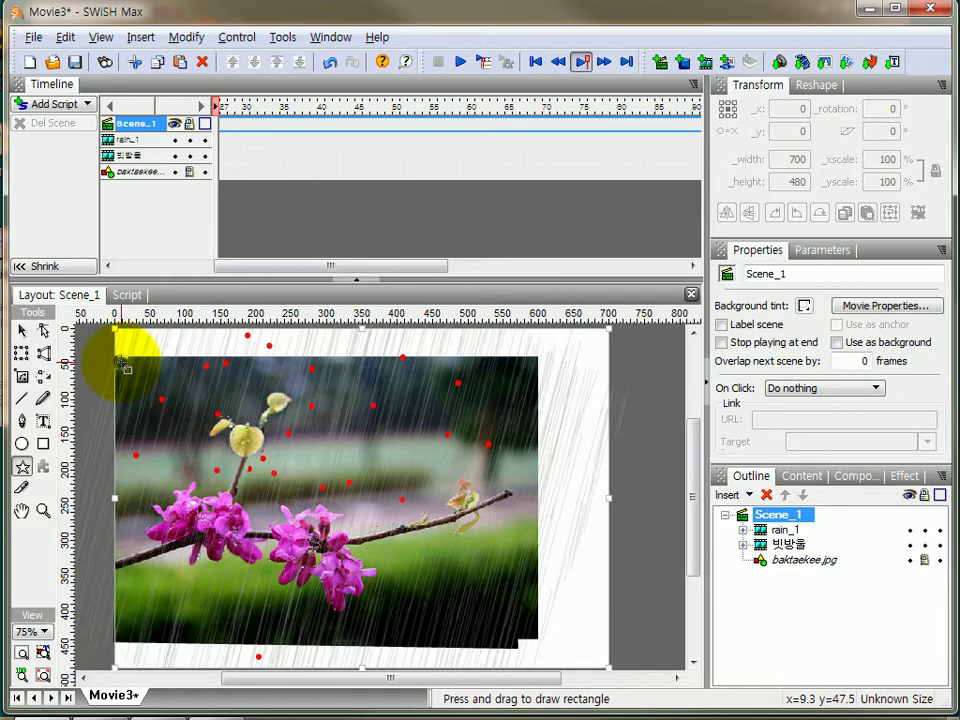
pyautogui.moveTo(121, 363); pyautogui.dragTo(524, 628)
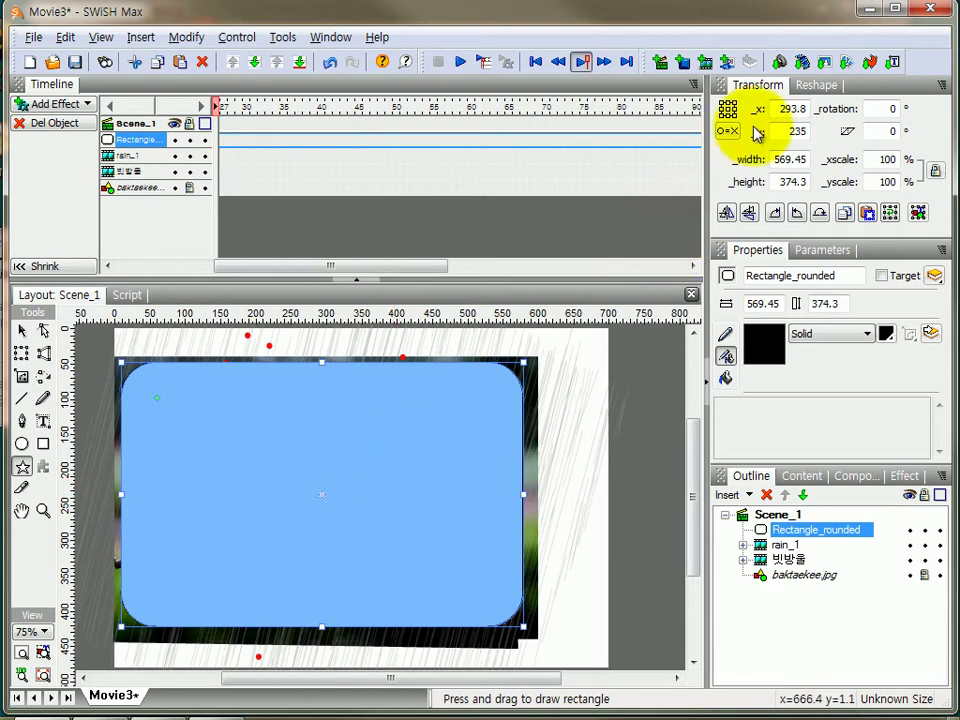
# Set the rounded rectangle's X position to 250
pyautogui.doubleClick(782, 109)
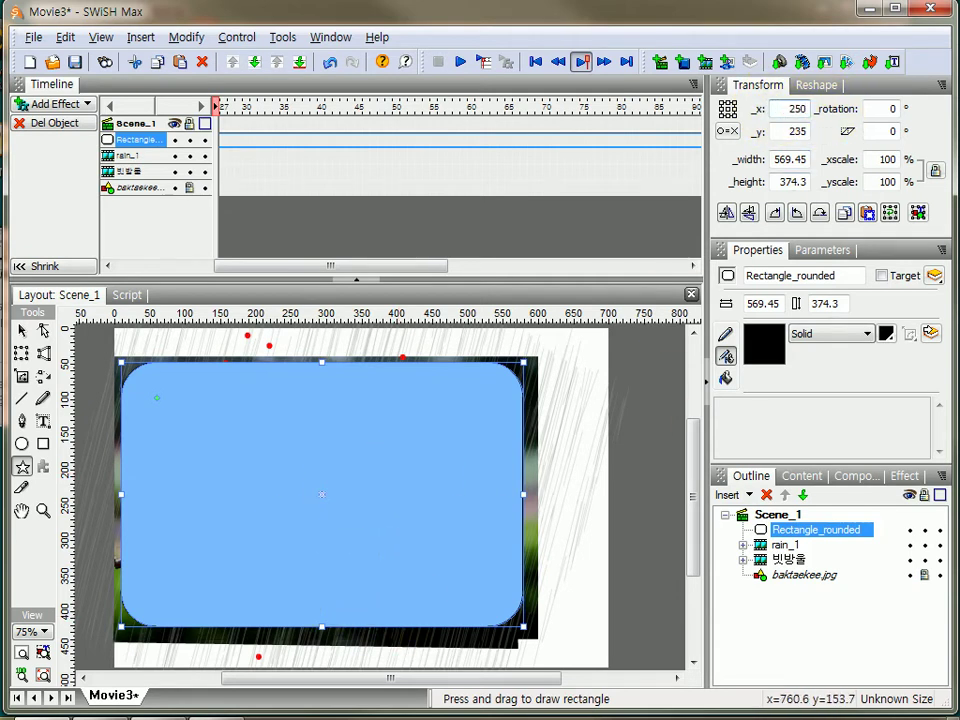
pyautogui.press('Return')
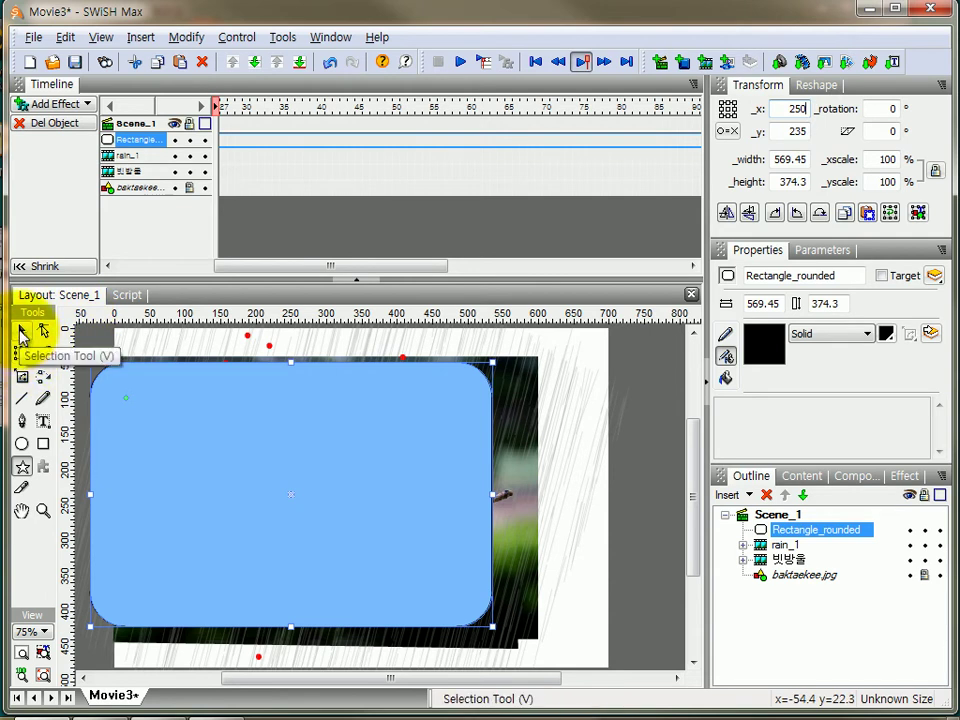
pyautogui.click(27, 652)
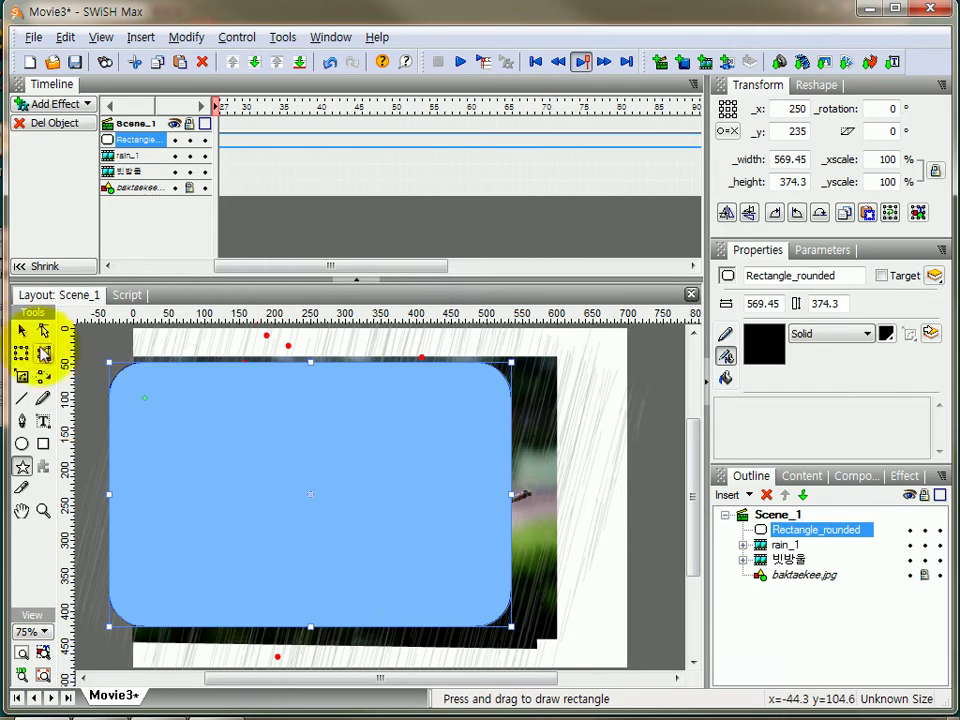
# Move the rounded rectangle to about X 302, Y 238 over the photo and resize it to about 566 by 372
pyautogui.click(21, 352)
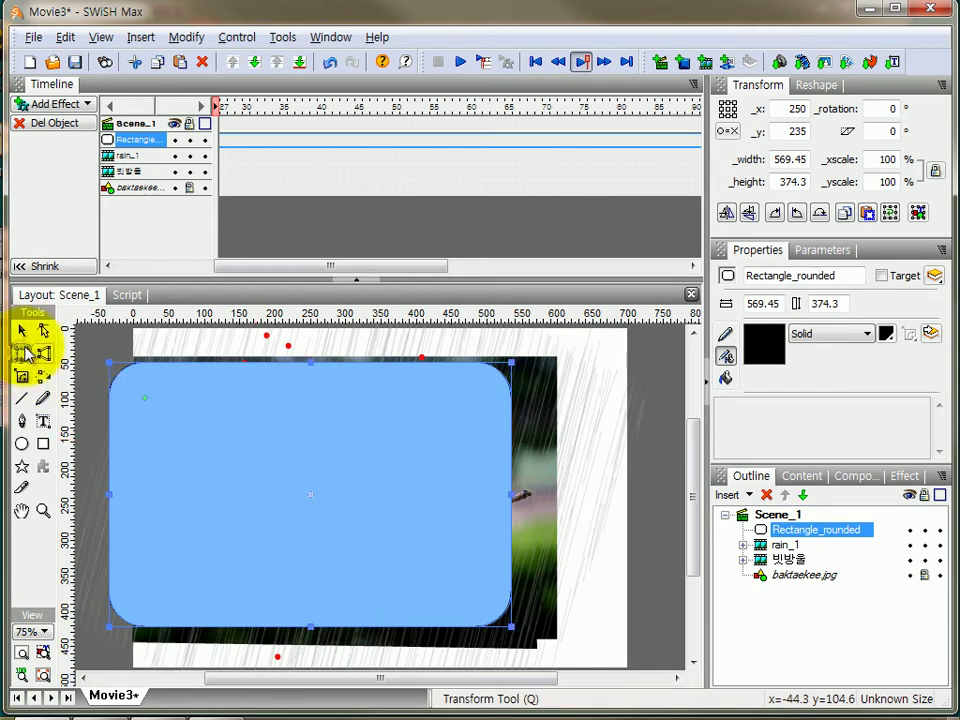
pyautogui.moveTo(260, 463); pyautogui.dragTo(264, 506)
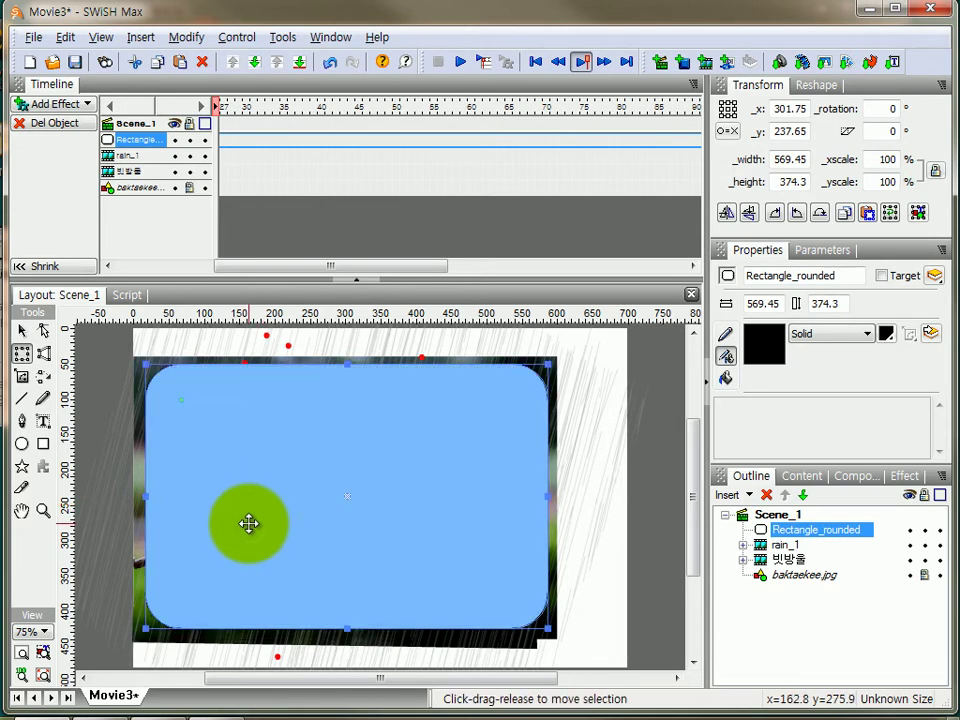
pyautogui.moveTo(249, 523); pyautogui.dragTo(249, 523)
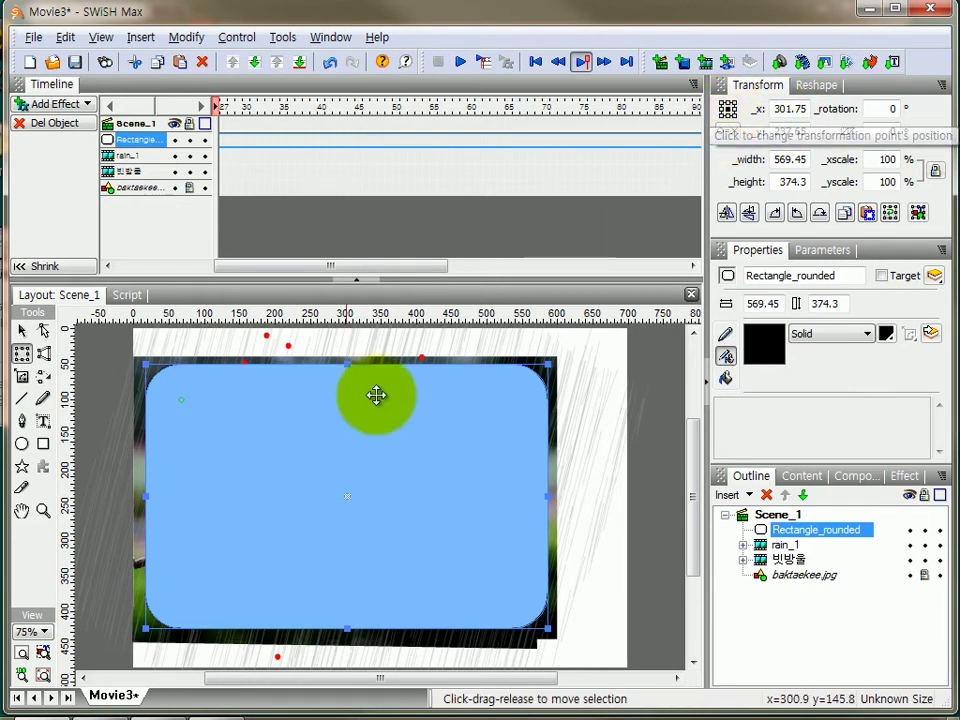
pyautogui.click(315, 487)
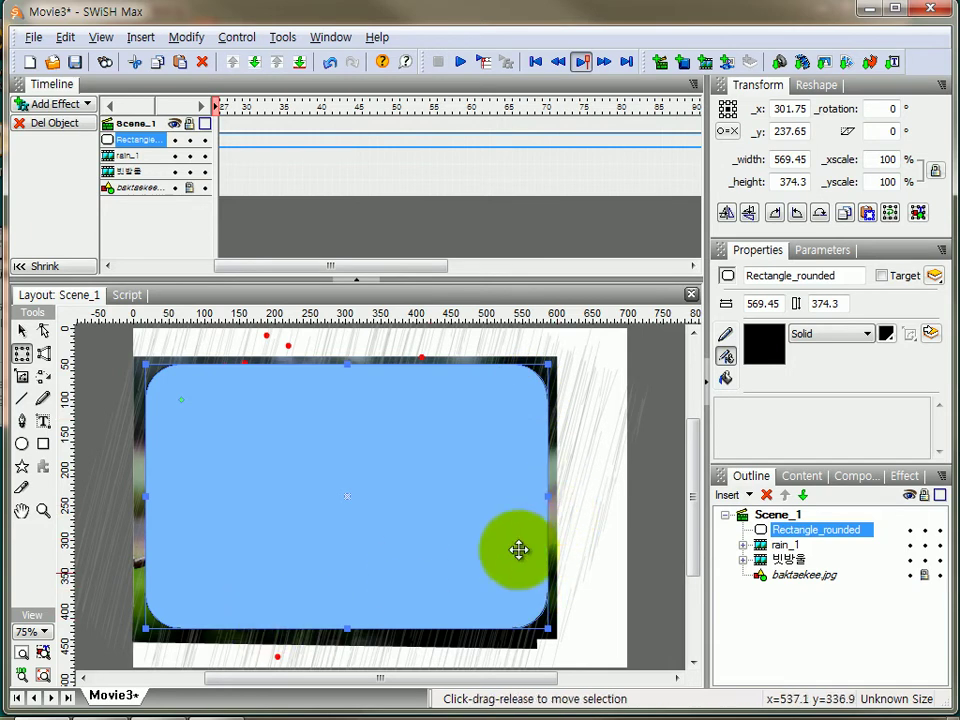
pyautogui.moveTo(545, 625); pyautogui.dragTo(546, 627)
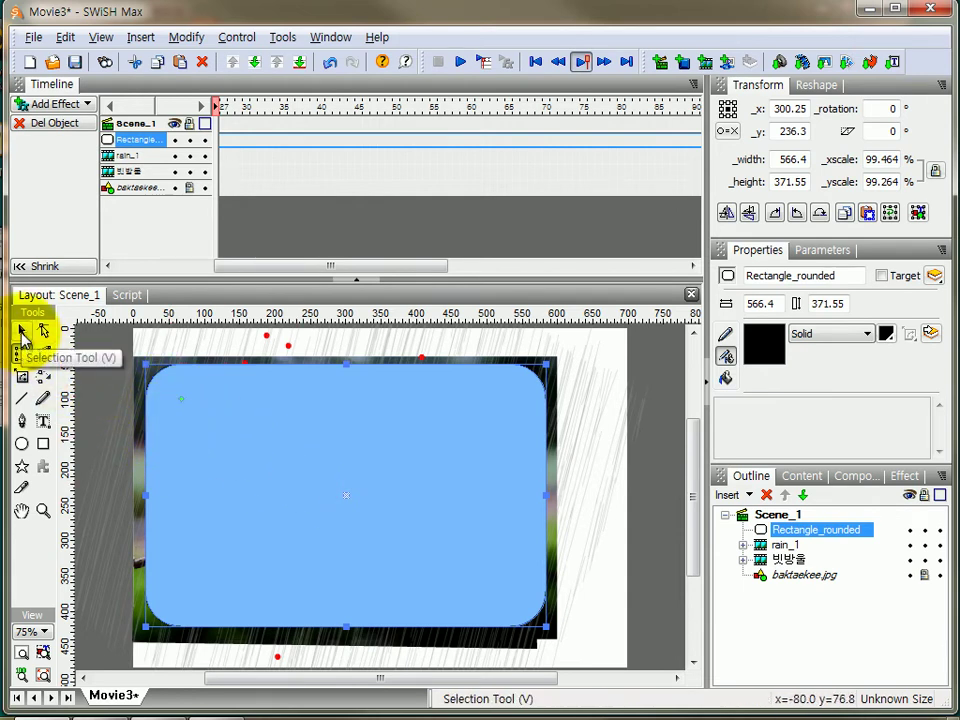
# Try a larger corner rounding on the rectangle, and reduce it to a tighter radius than first drawn
pyautogui.click(22, 335)
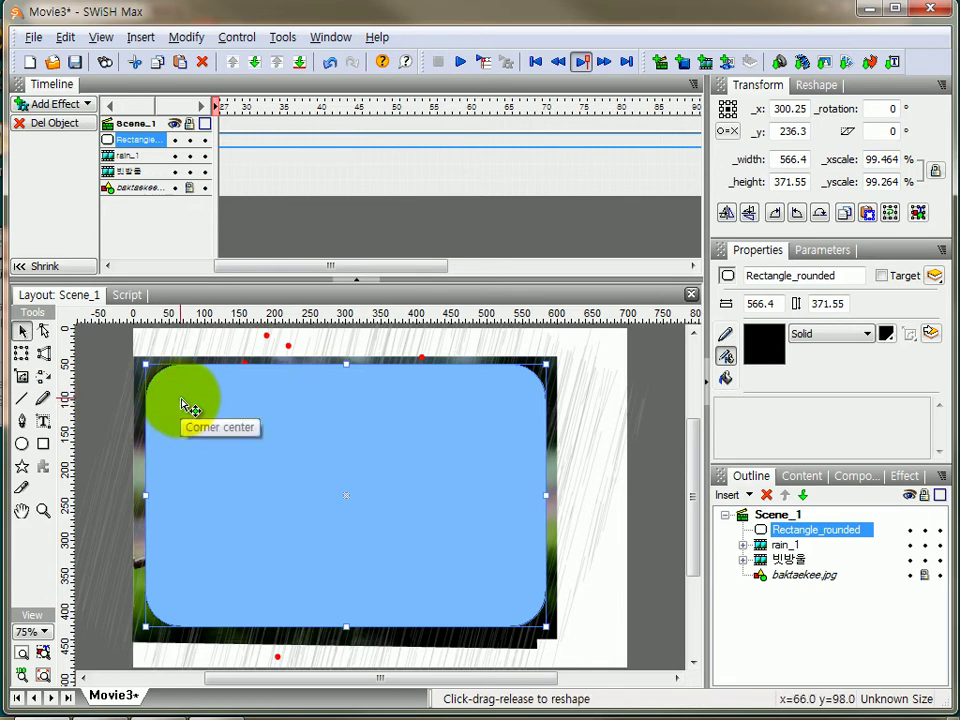
pyautogui.moveTo(184, 405); pyautogui.dragTo(267, 455)
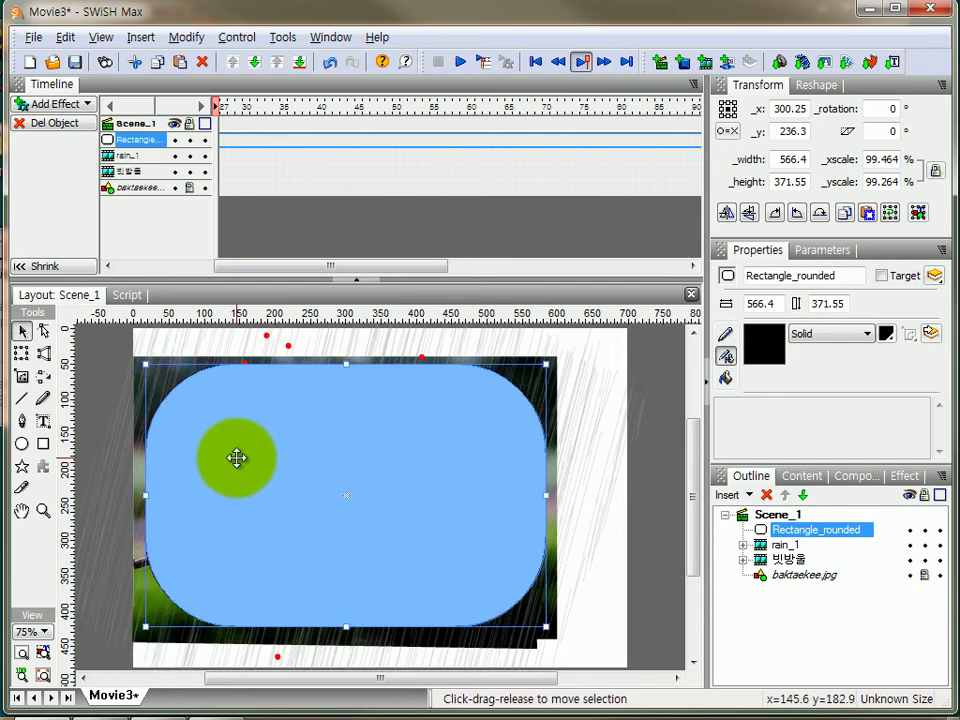
pyautogui.click(43, 334)
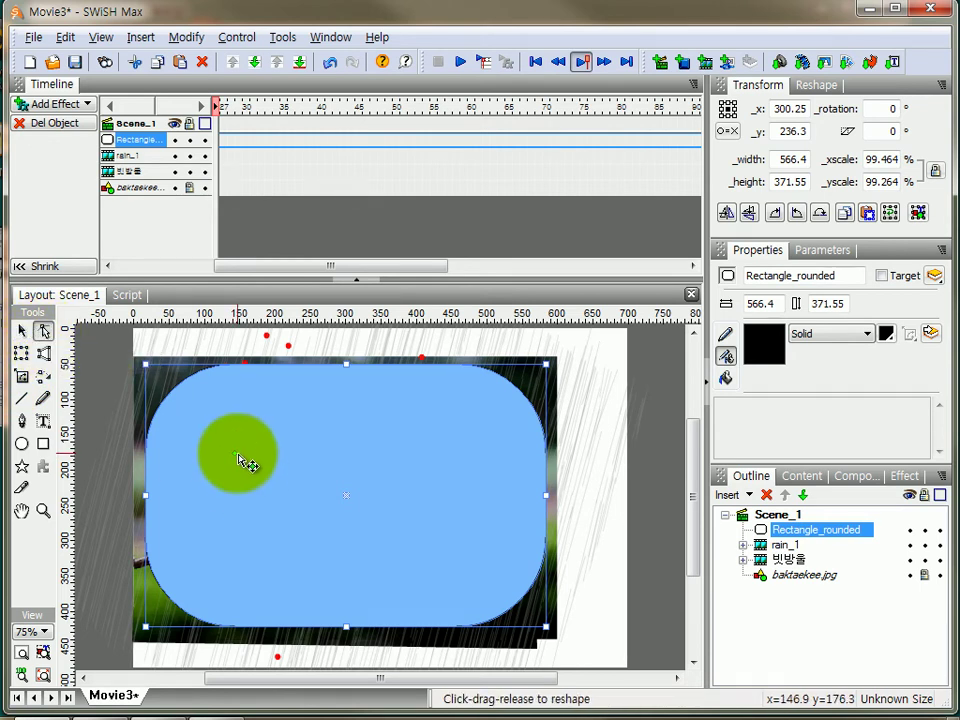
pyautogui.moveTo(243, 463); pyautogui.dragTo(174, 406)
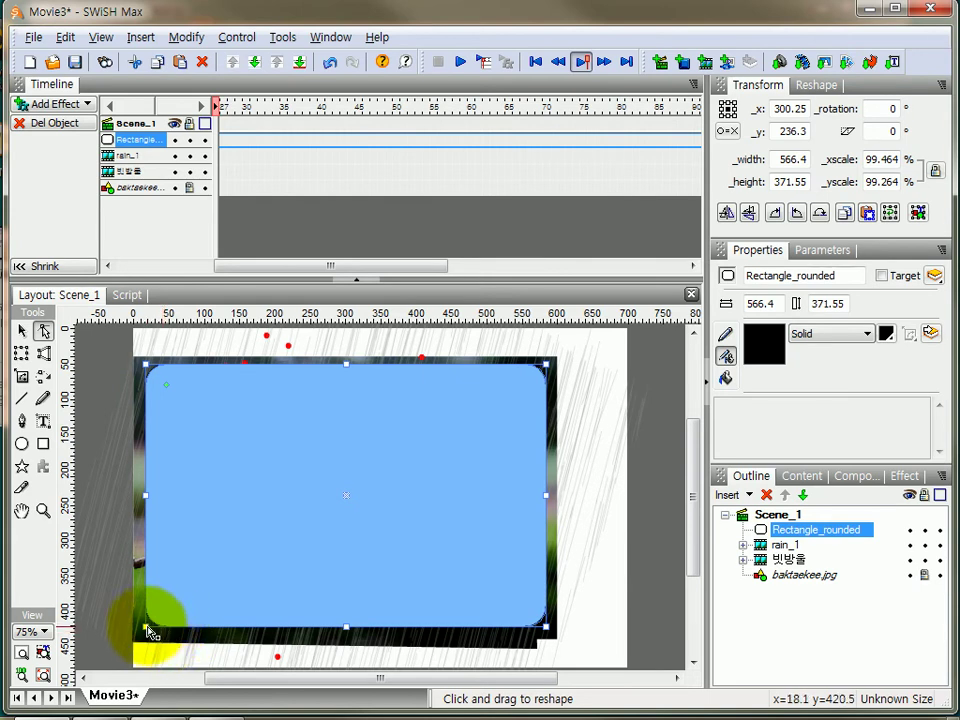
# Set the rounded rectangle's width to 450 and its height to 380
pyautogui.click(812, 160)
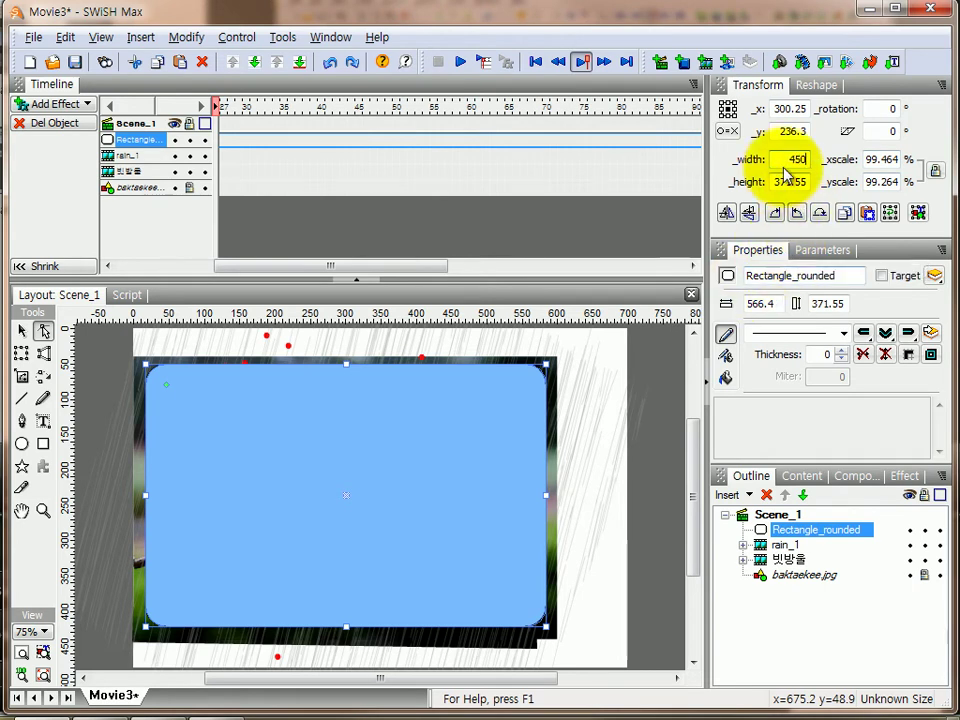
pyautogui.press('Return')
pyautogui.press('Tab')
pyautogui.write('380')
pyautogui.press('Return')
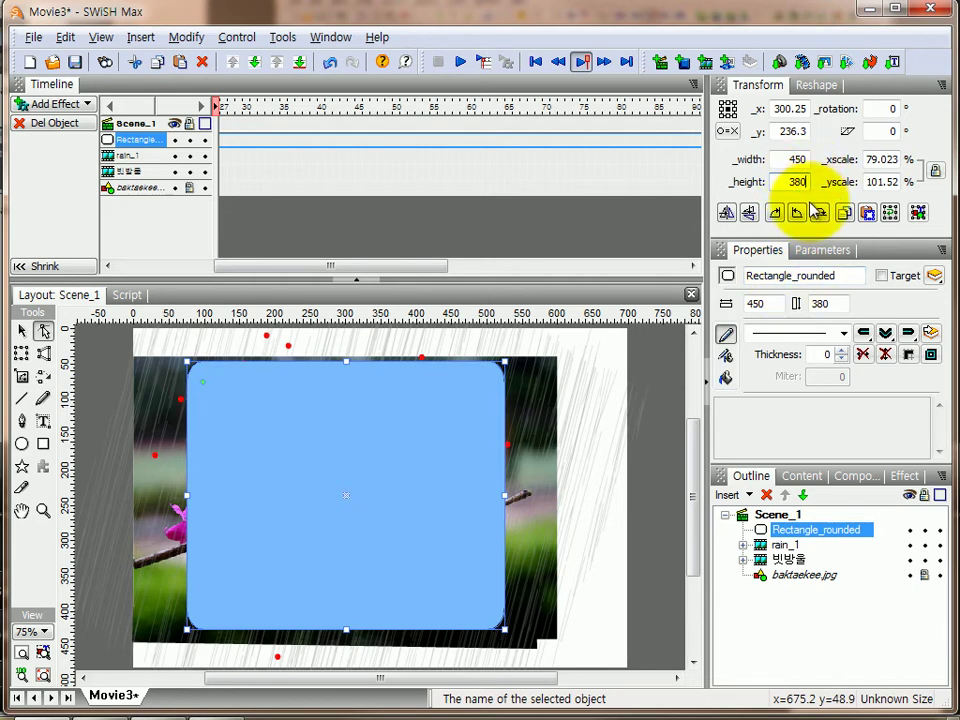
pyautogui.click(418, 433)
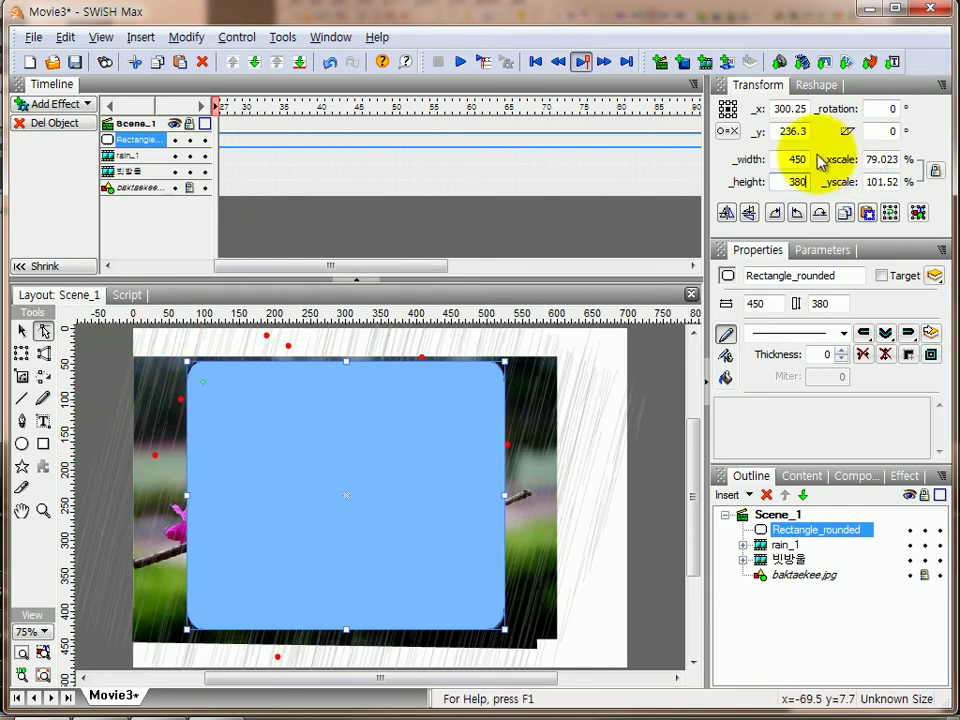
# Position the rounded rectangle at X 250 and Y 240
pyautogui.doubleClick(780, 109)
pyautogui.write('25')
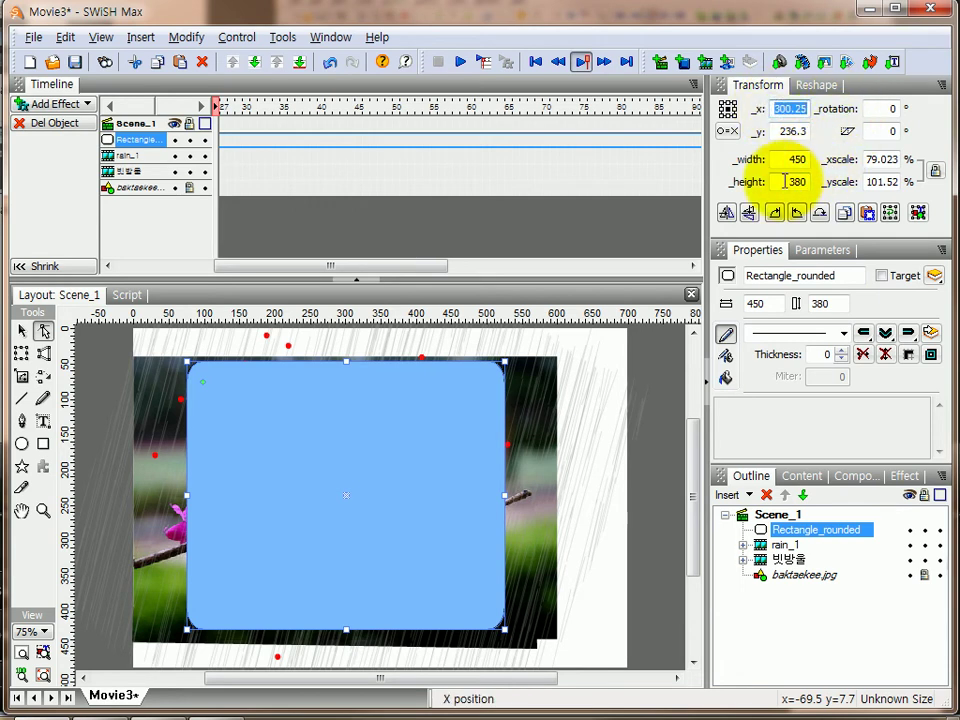
pyautogui.write('0')
pyautogui.press('Return')
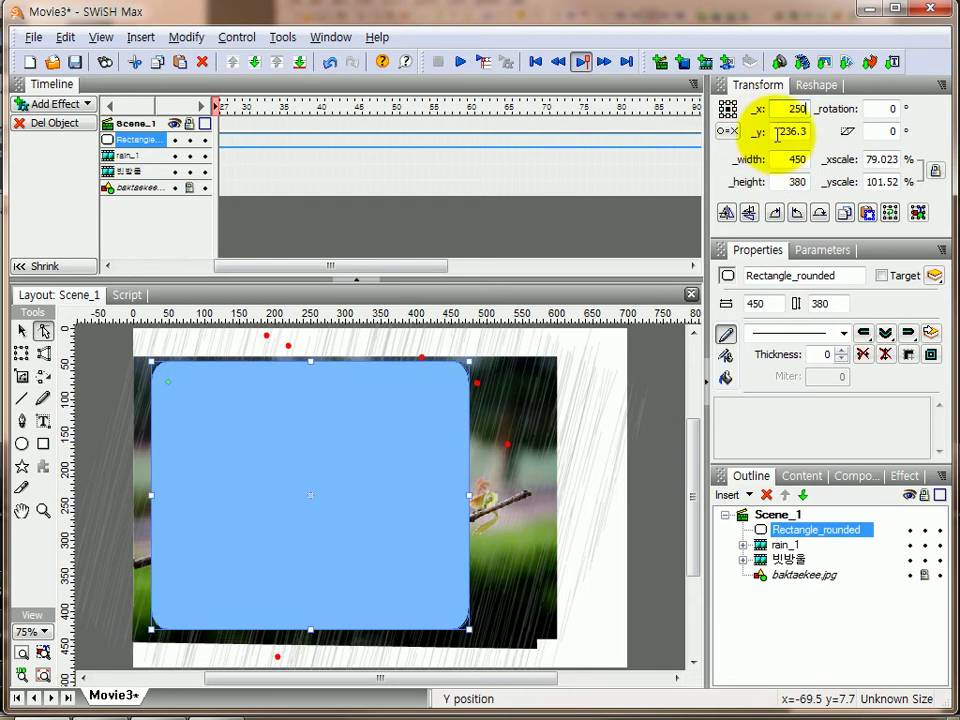
pyautogui.doubleClick(778, 132)
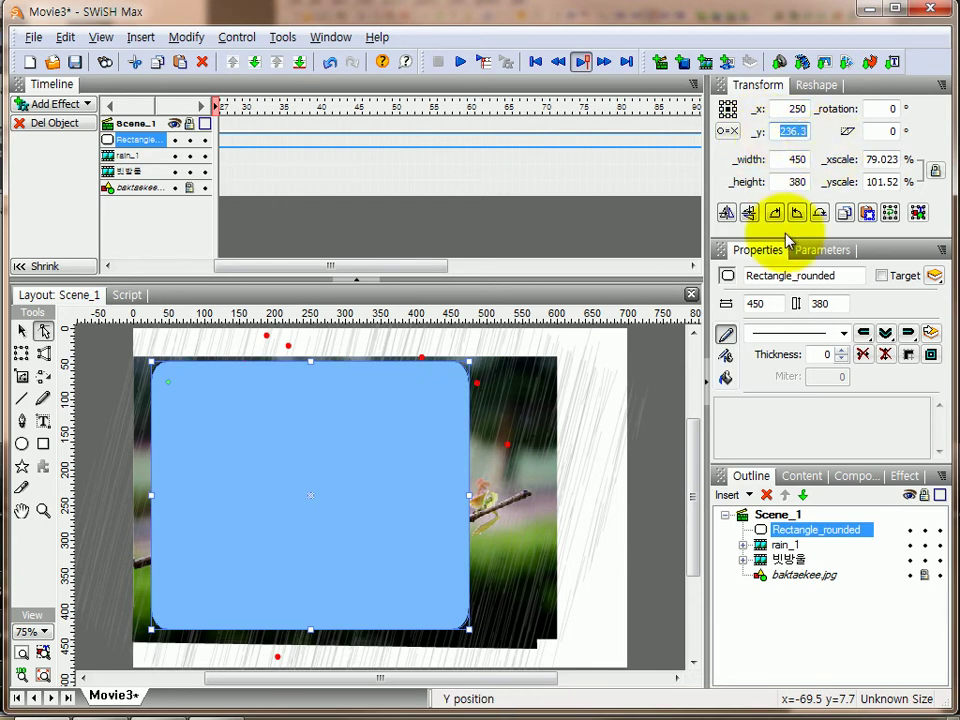
pyautogui.write('240')
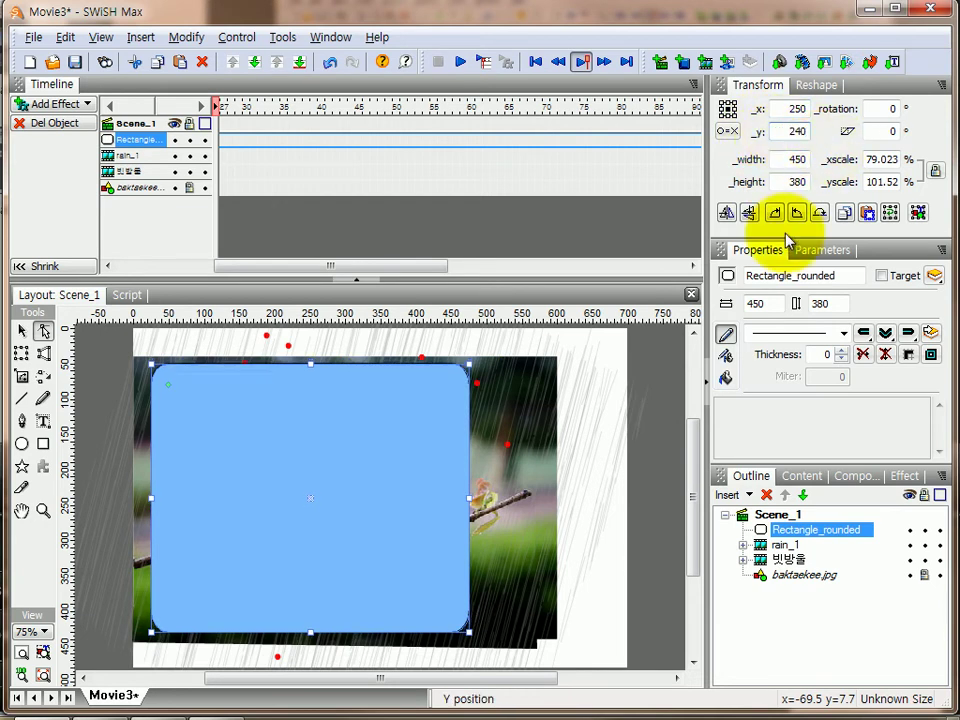
pyautogui.click(245, 545)
pyautogui.moveTo(312, 464)
pyautogui.mouseDown()
pyautogui.moveTo(313, 405)
pyautogui.moveTo(313, 460)
pyautogui.moveTo(296, 482)
pyautogui.moveTo(306, 454)
pyautogui.mouseUp()
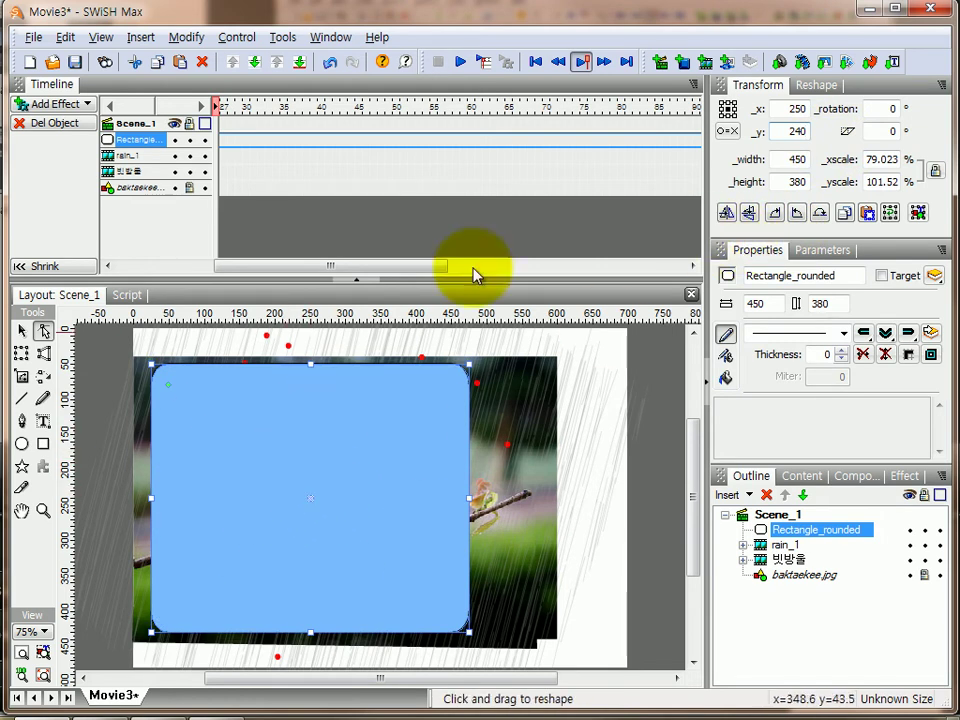
# Nudge the rounded rectangle down to about Y 241 with the Selection Tool and set its line style to None
pyautogui.doubleClick(797, 108)
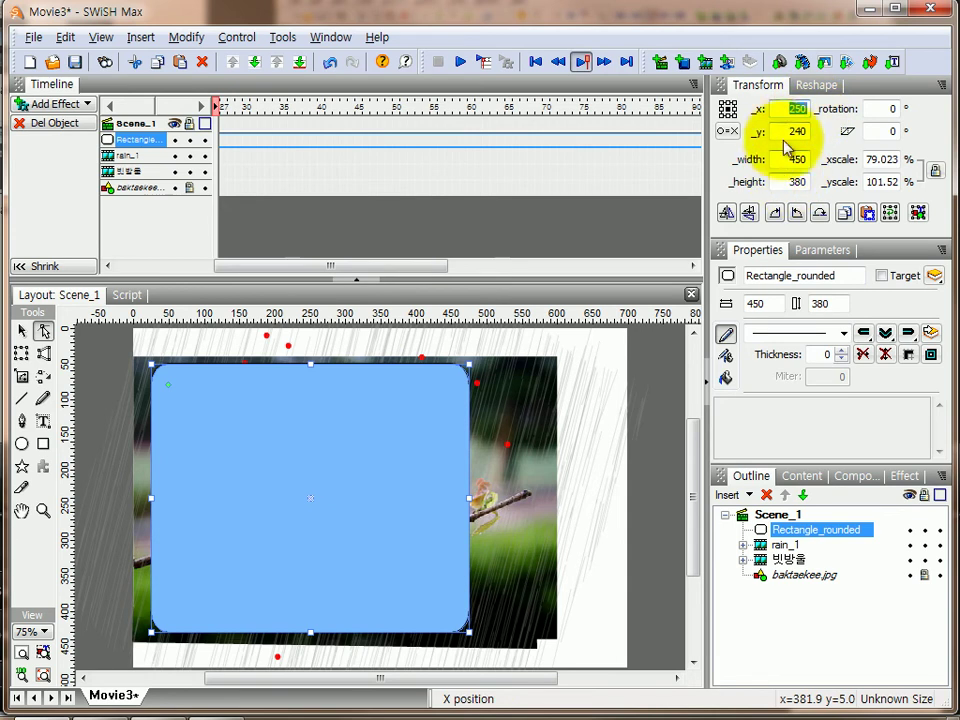
pyautogui.doubleClick(797, 131)
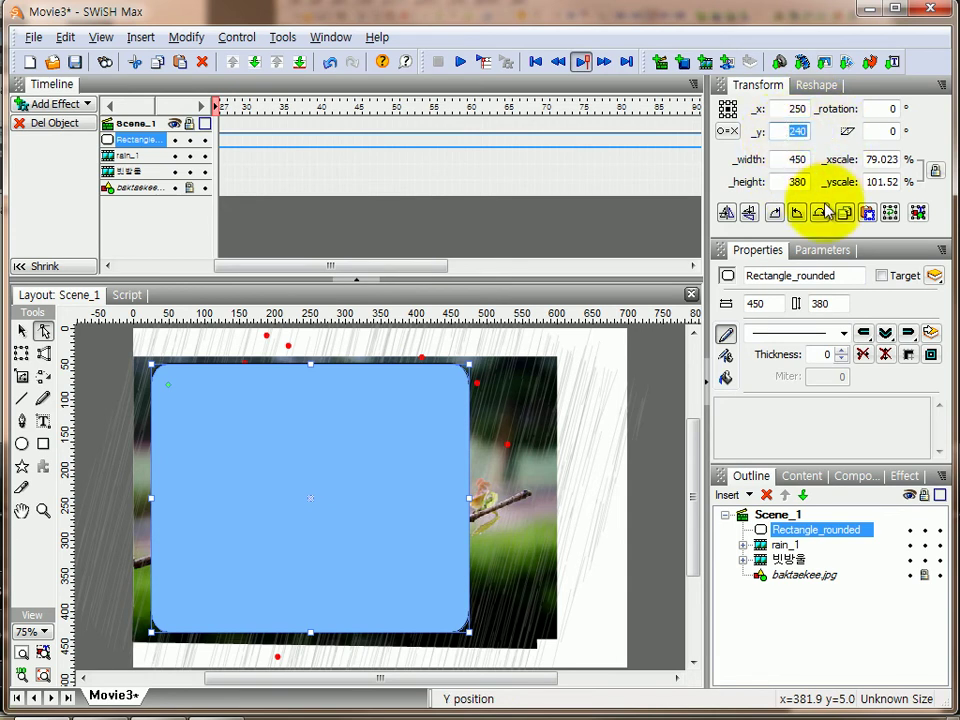
pyautogui.click(253, 400)
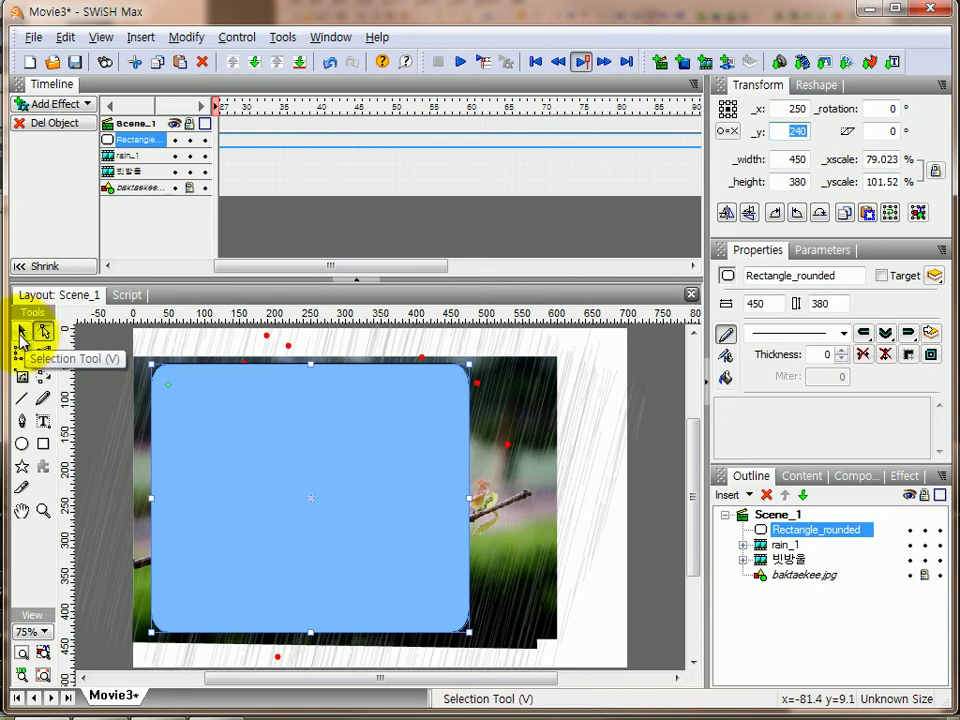
pyautogui.click(22, 340)
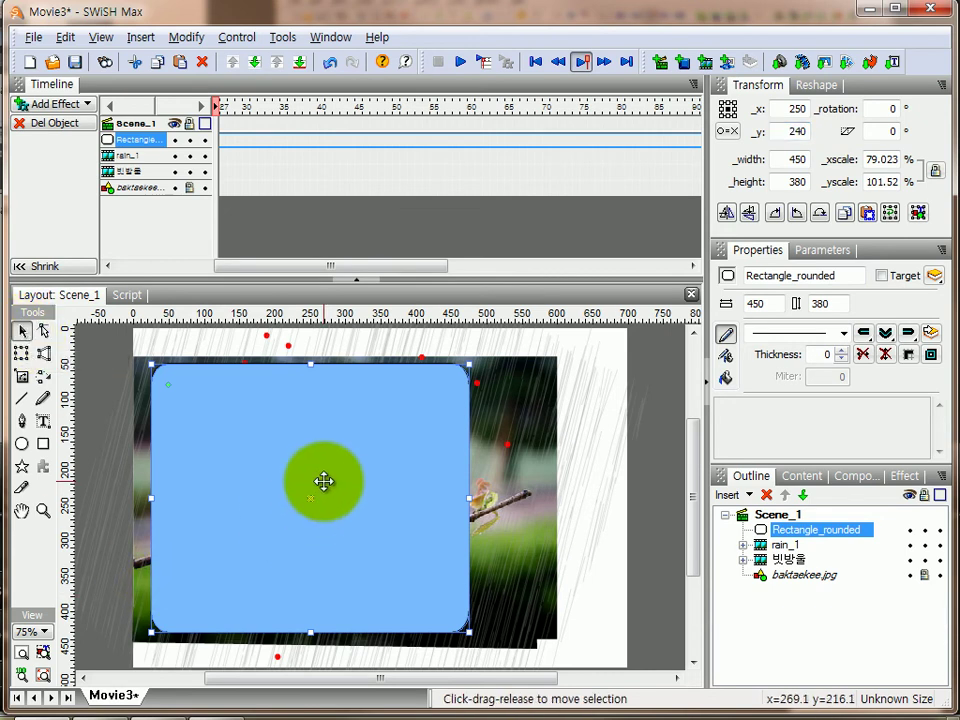
pyautogui.moveTo(323, 481); pyautogui.dragTo(321, 481)
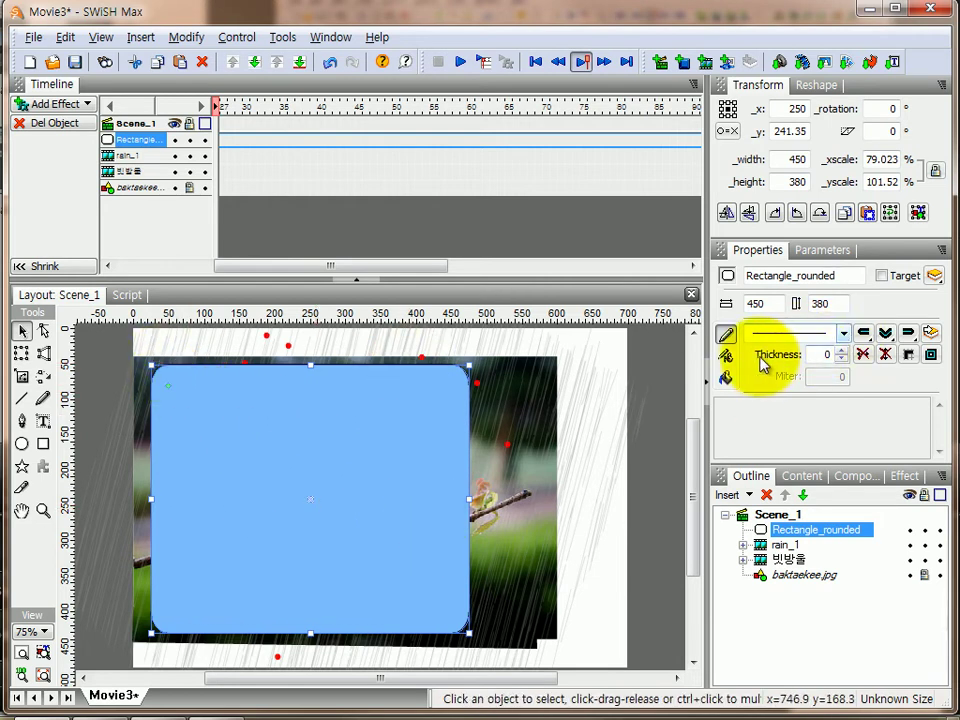
pyautogui.click(832, 332)
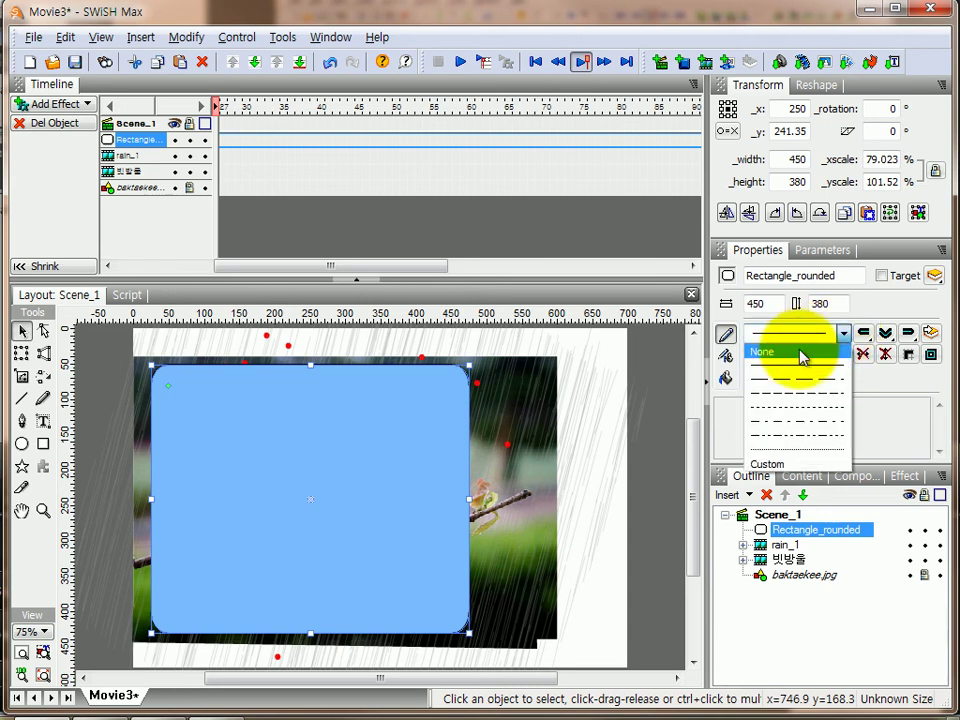
pyautogui.click(801, 353)
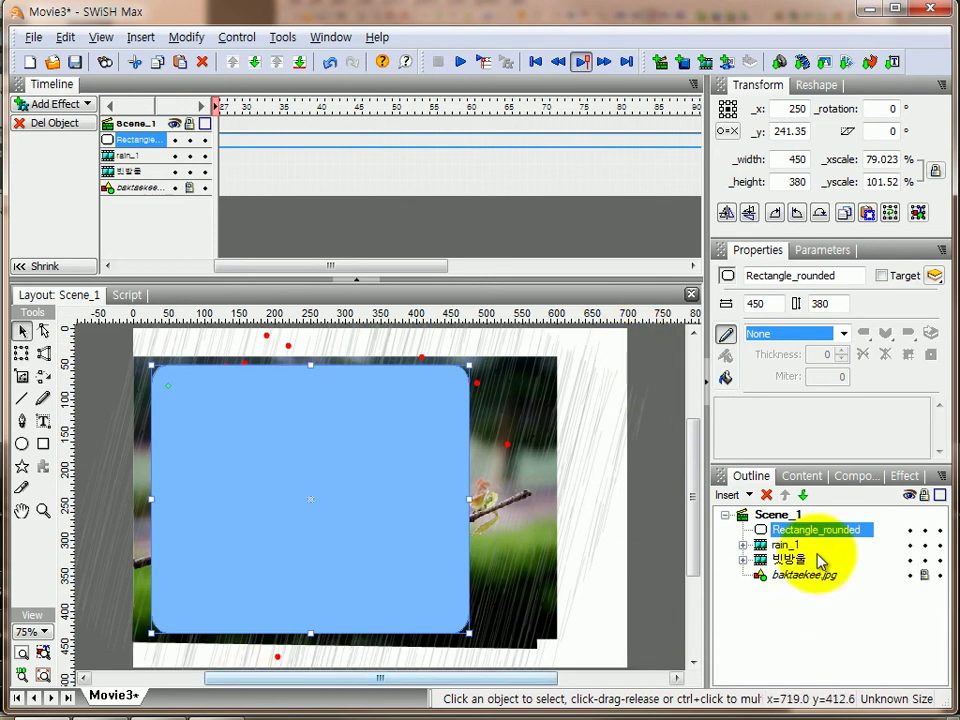
# Import the image backimg-64.jpg from the img folder into Scene_1
pyautogui.click(776, 516)
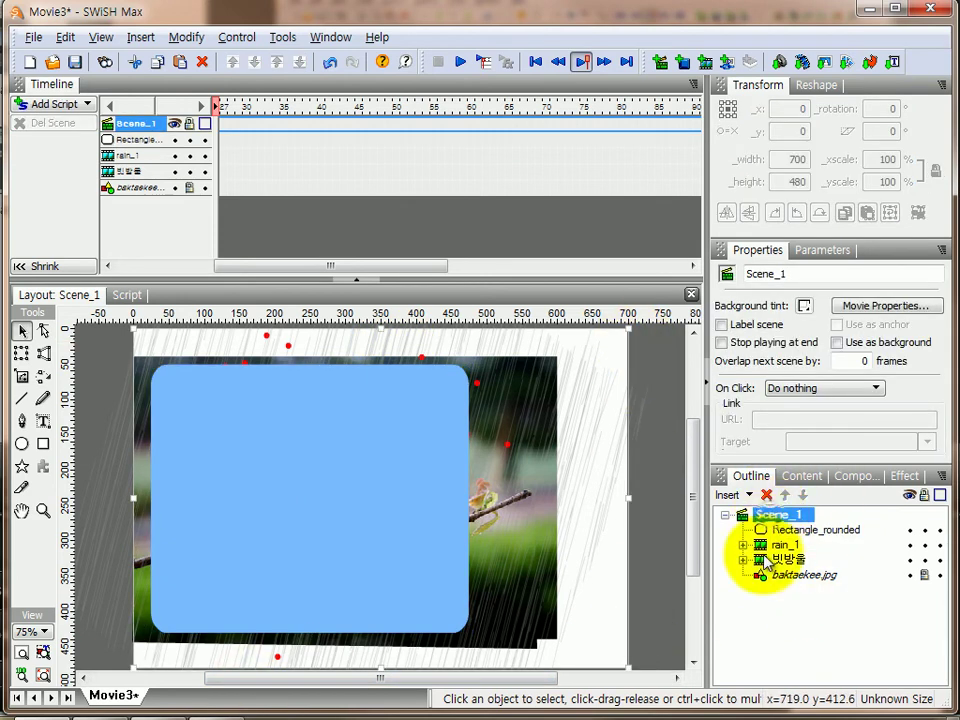
pyautogui.click(744, 495)
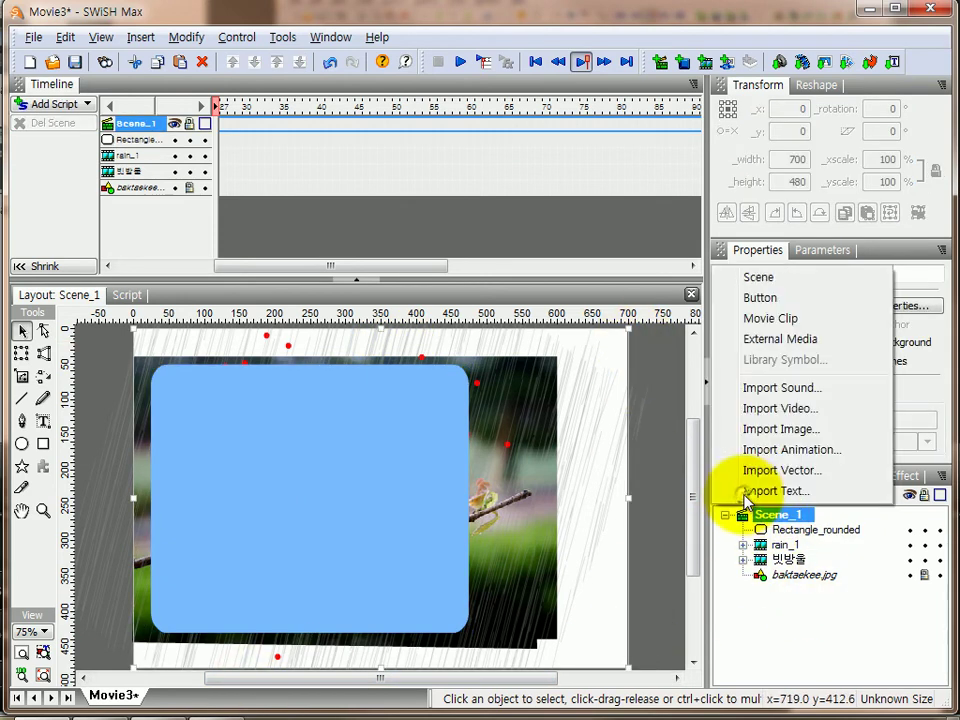
pyautogui.click(765, 427)
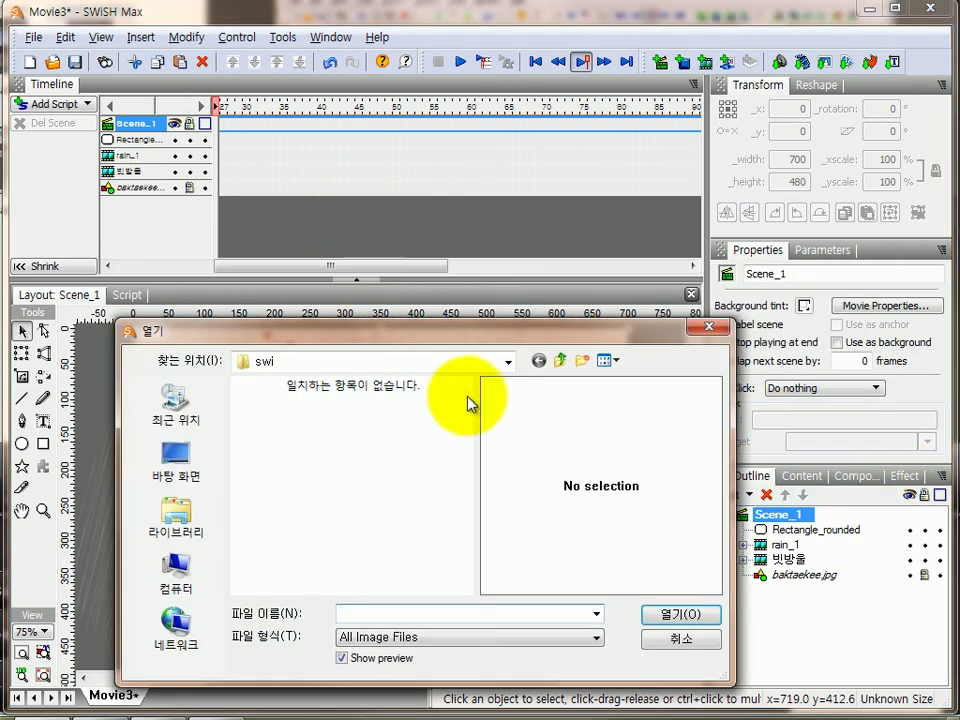
pyautogui.click(562, 363)
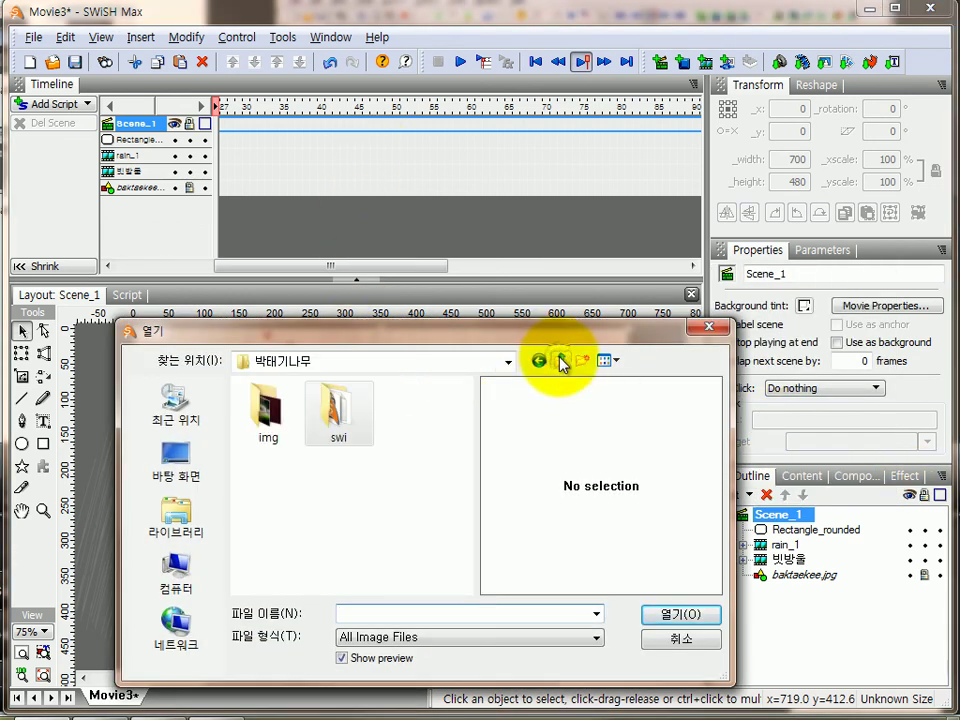
pyautogui.doubleClick(258, 400)
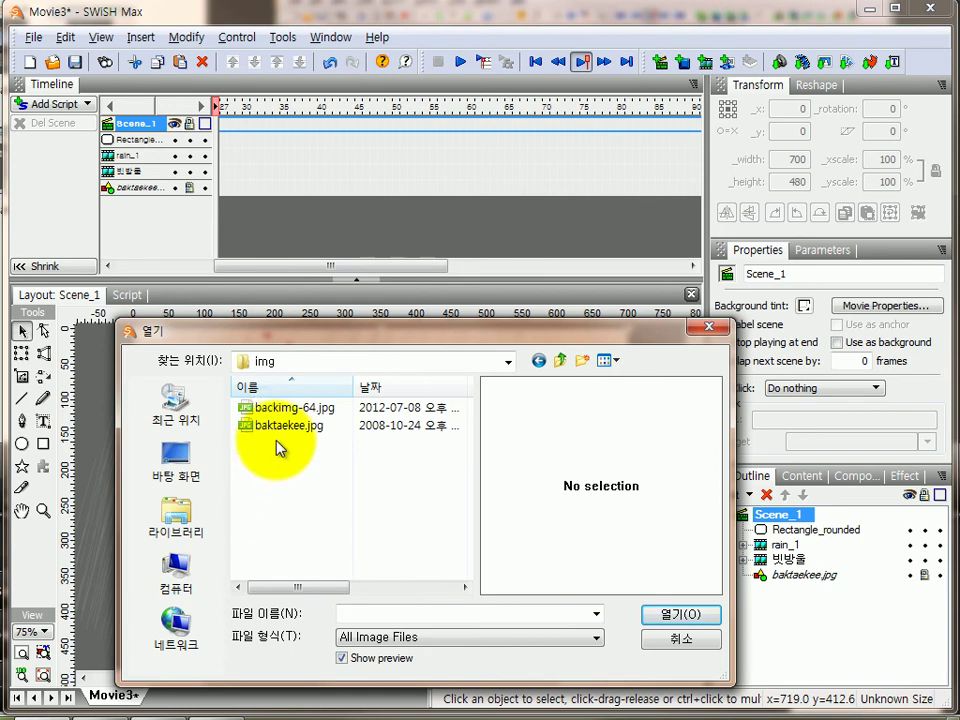
pyautogui.click(292, 411)
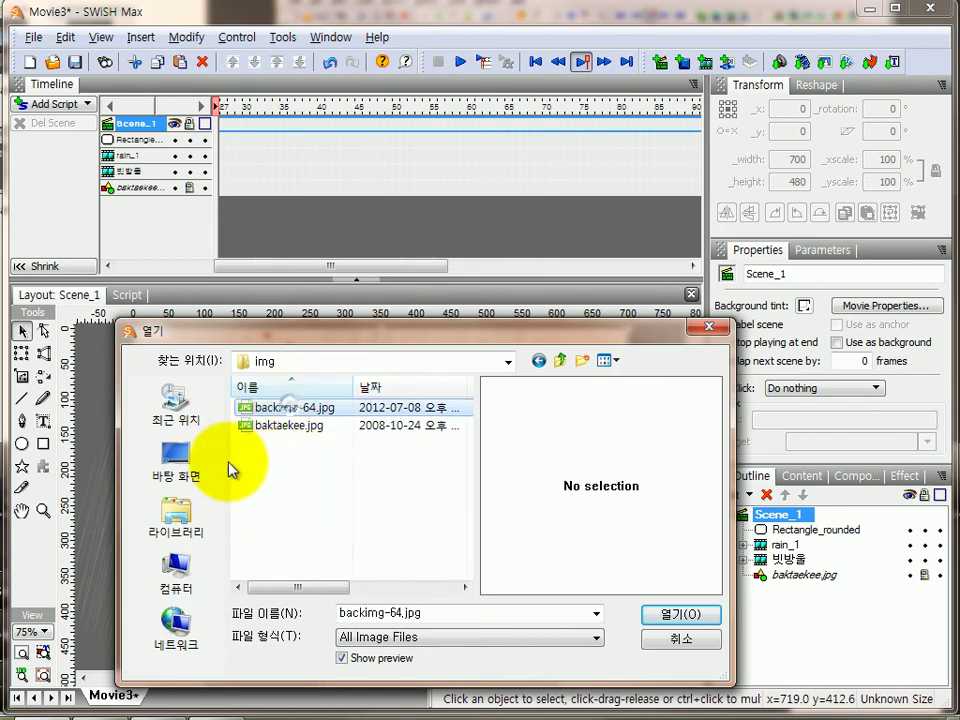
pyautogui.click(680, 614)
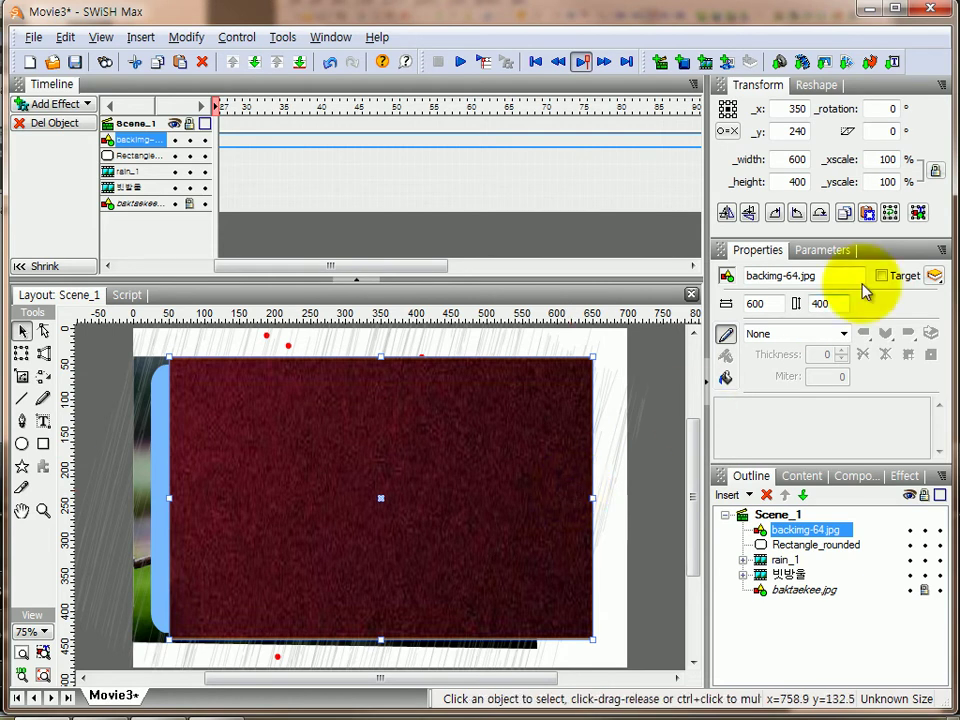
# Resize backimg-64.jpg to 700 wide by 480 high and place it directly beneath the rounded rectangle in the stacking order
pyautogui.click(900, 160)
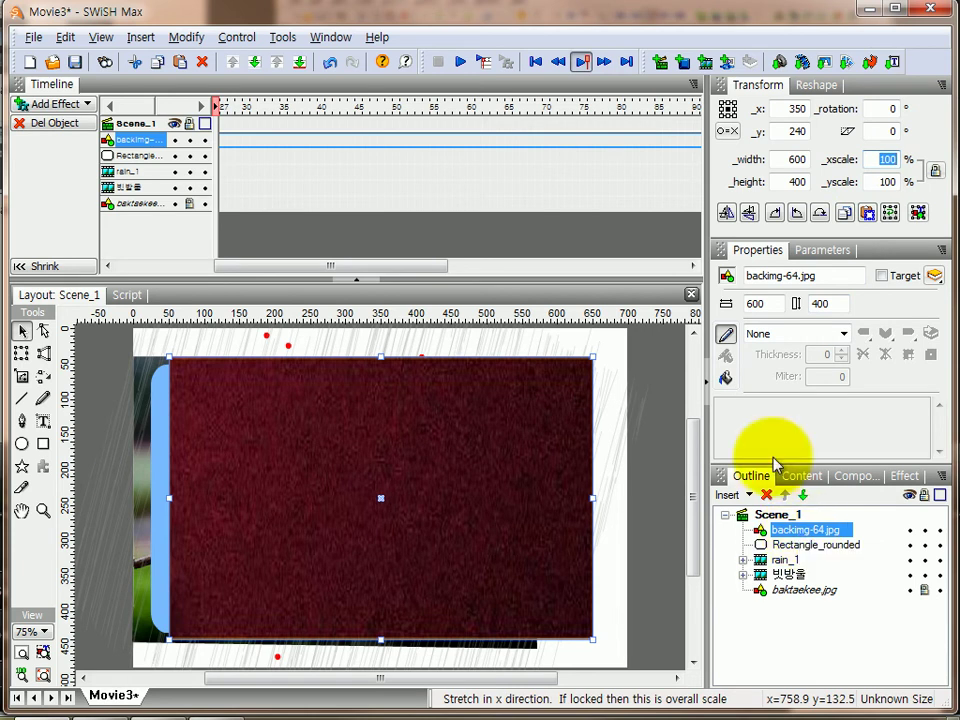
pyautogui.click(790, 160)
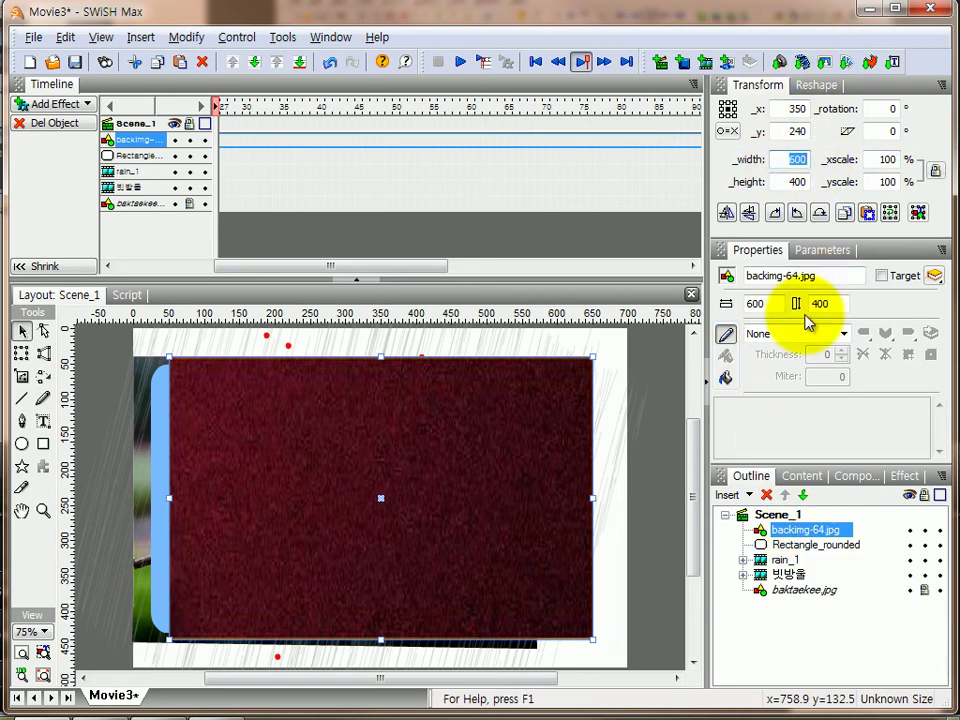
pyautogui.write('700')
pyautogui.press('Return')
pyautogui.click(797, 182)
pyautogui.write('480')
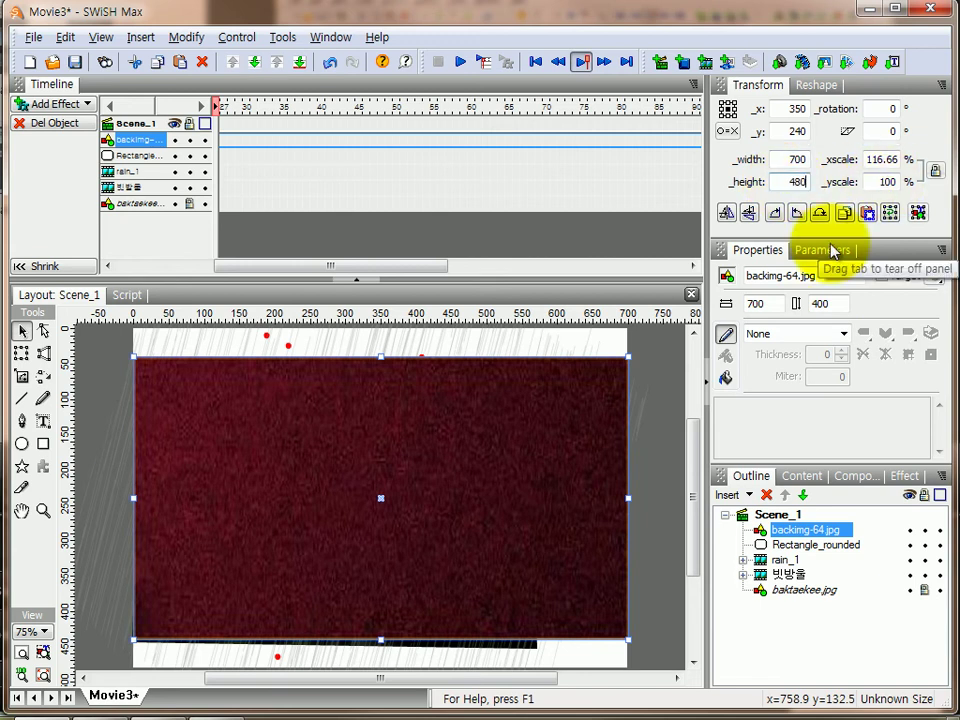
pyautogui.press('Return')
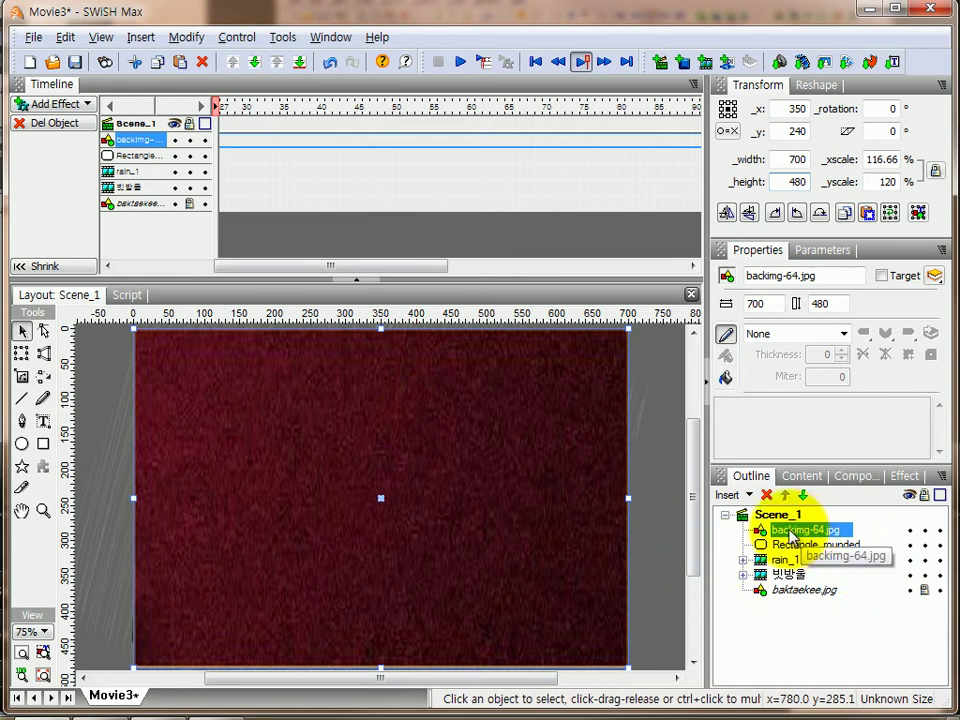
pyautogui.moveTo(793, 540)
pyautogui.mouseDown()
pyautogui.moveTo(754, 561)
pyautogui.moveTo(761, 568)
pyautogui.moveTo(754, 561)
pyautogui.moveTo(793, 550)
pyautogui.mouseUp()
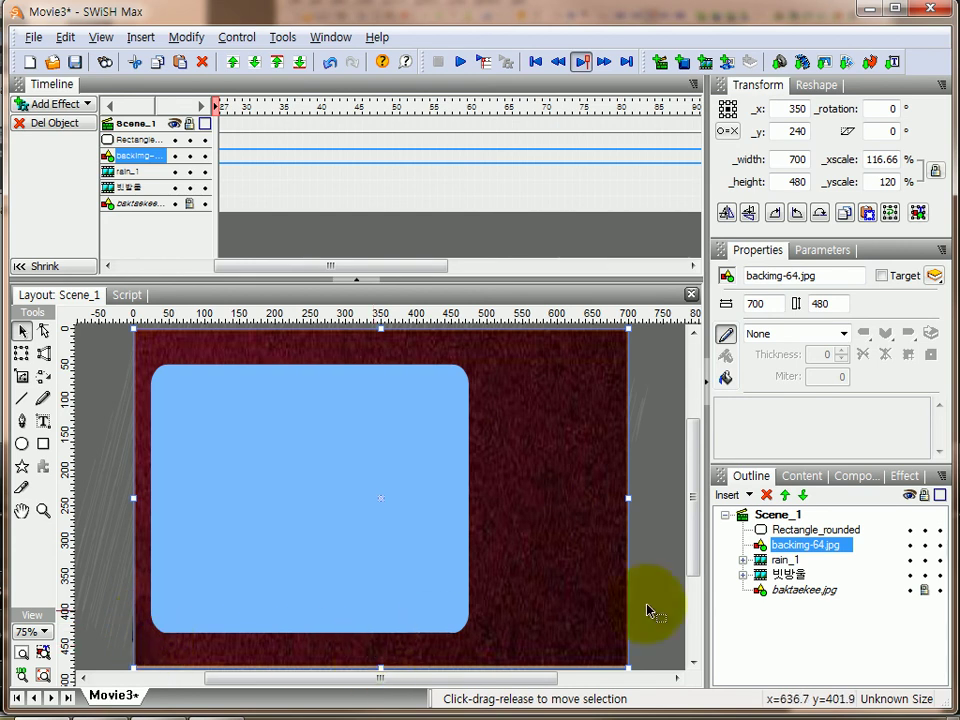
# Try the Subtract shape operation on the rounded rectangle and backimg-64.jpg, and undo it
pyautogui.keyDown('ctrl'); pyautogui.click(807, 531); pyautogui.keyUp('ctrl')
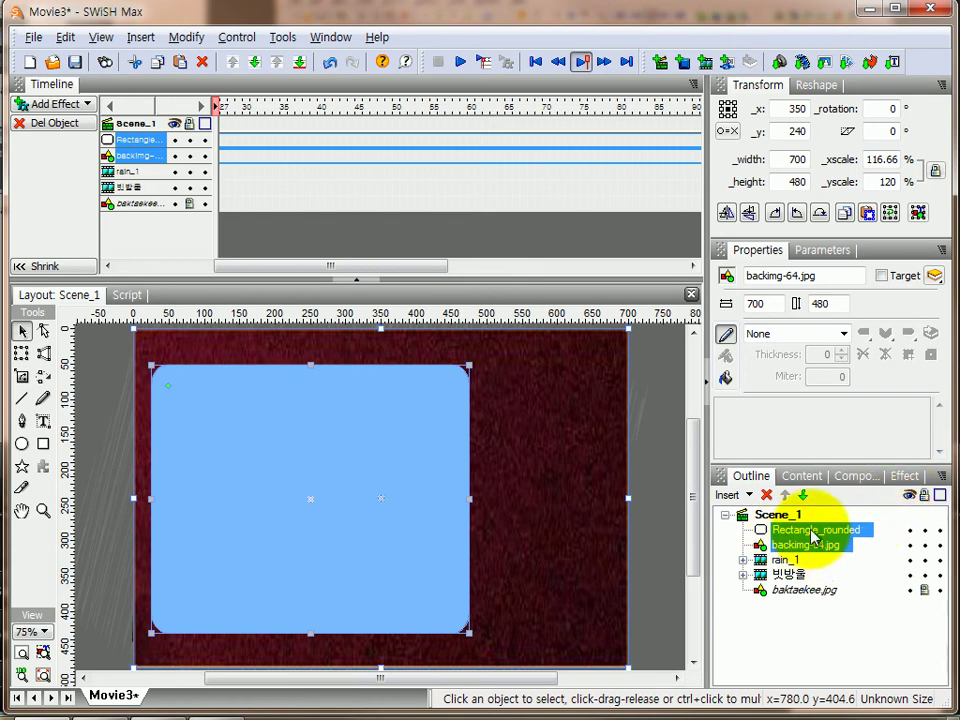
pyautogui.rightClick(810, 535)
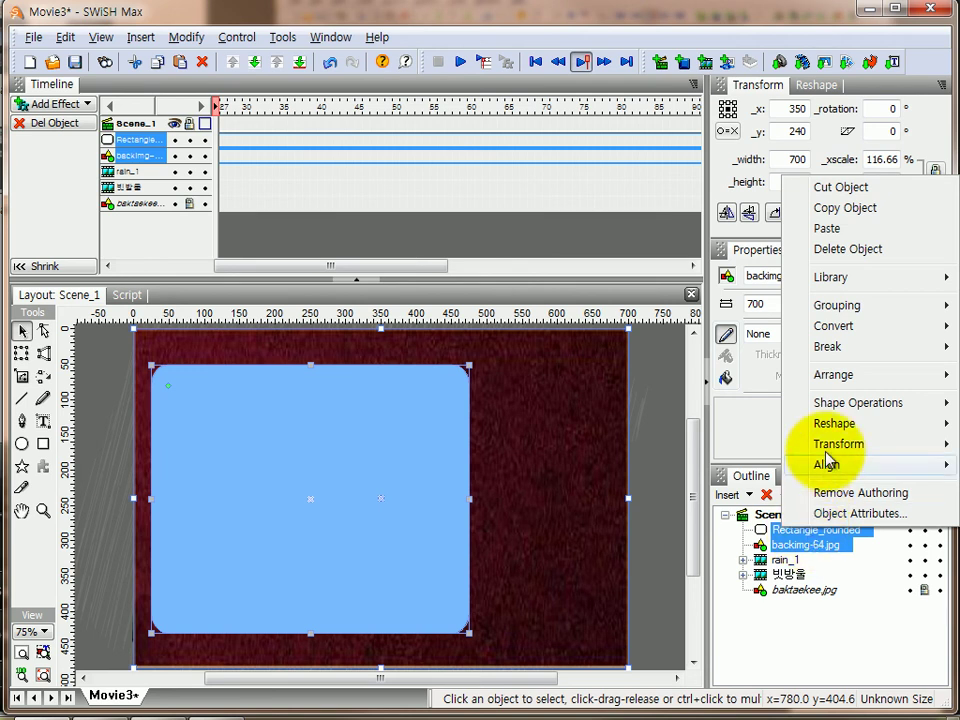
pyautogui.moveTo(838, 406)
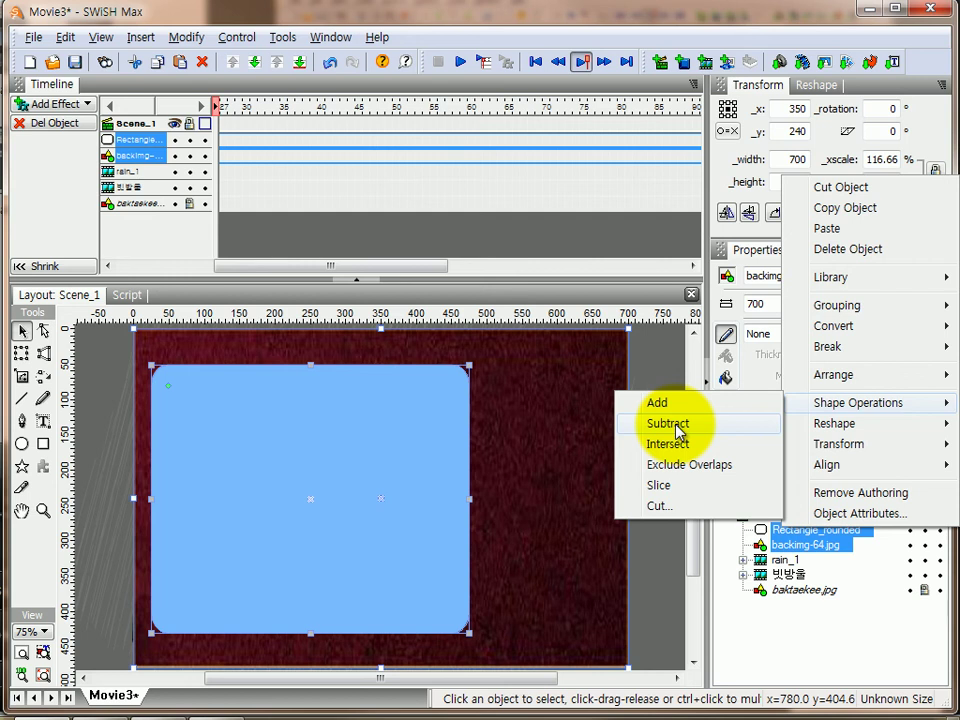
pyautogui.click(658, 426)
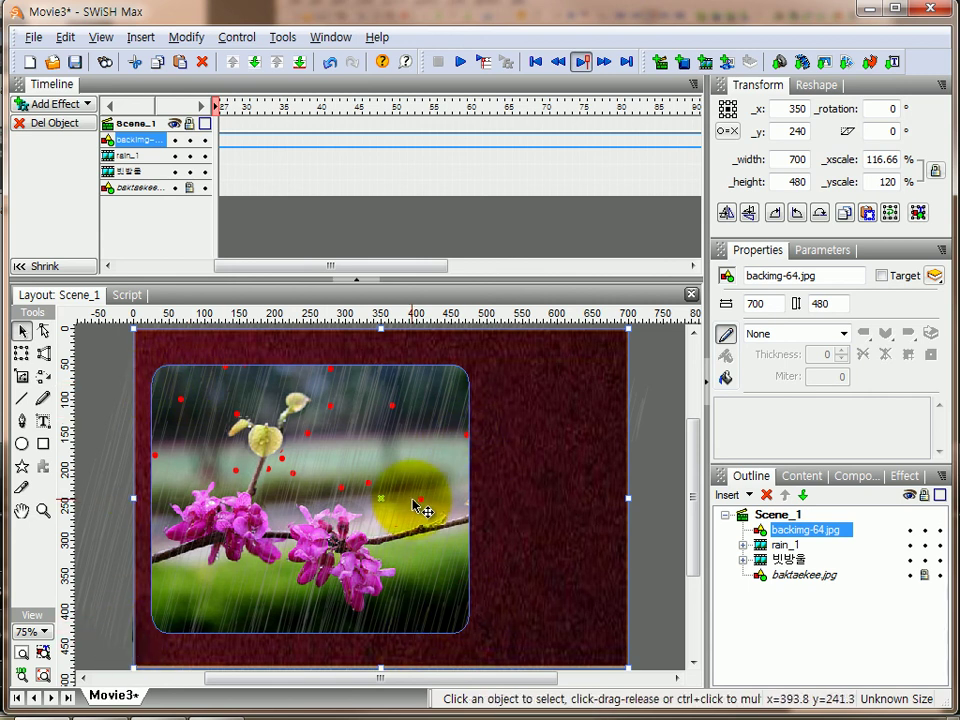
pyautogui.hotkey('ctrl', 'z')
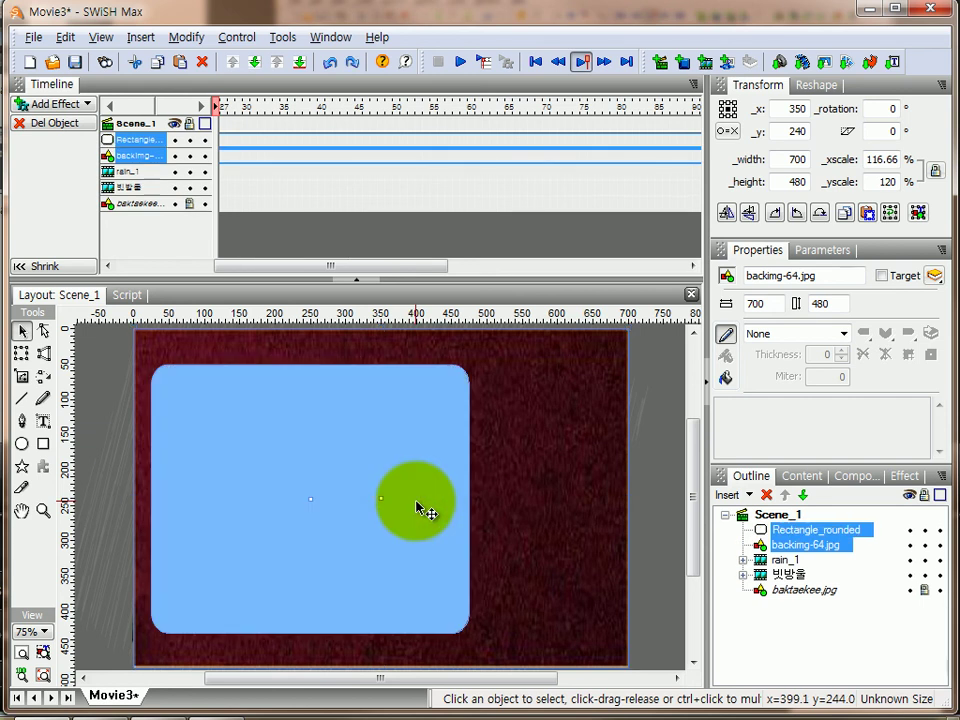
# Reselect the rounded rectangle together with backimg-64.jpg, subtract it again to cut a window in the image, and undo the cut
pyautogui.click(808, 540)
pyautogui.click(806, 532)
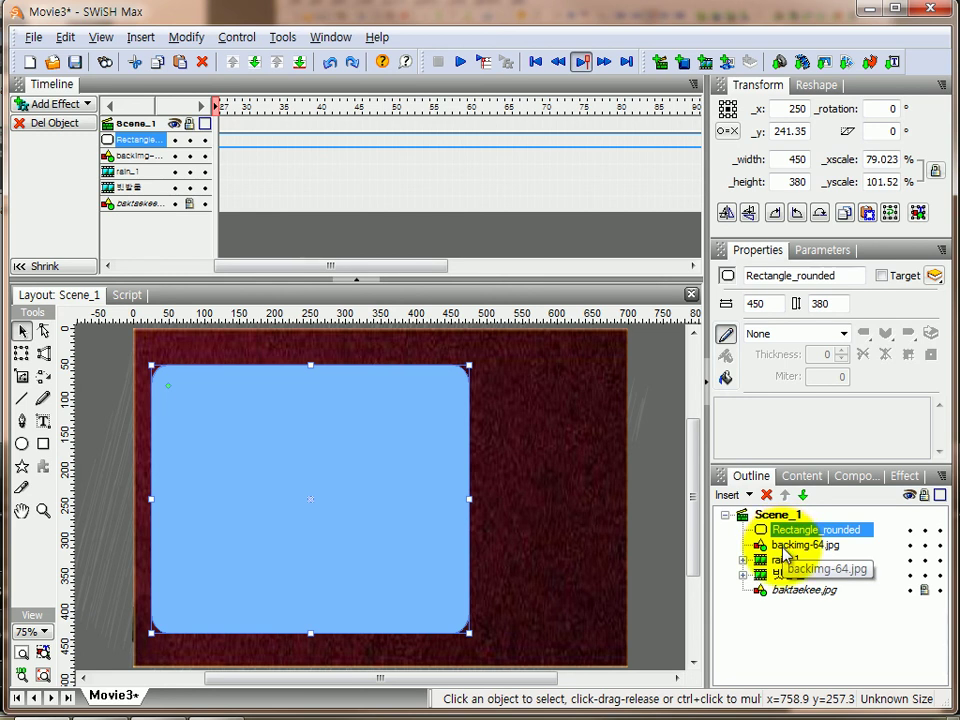
pyautogui.click(785, 549)
pyautogui.click(785, 533)
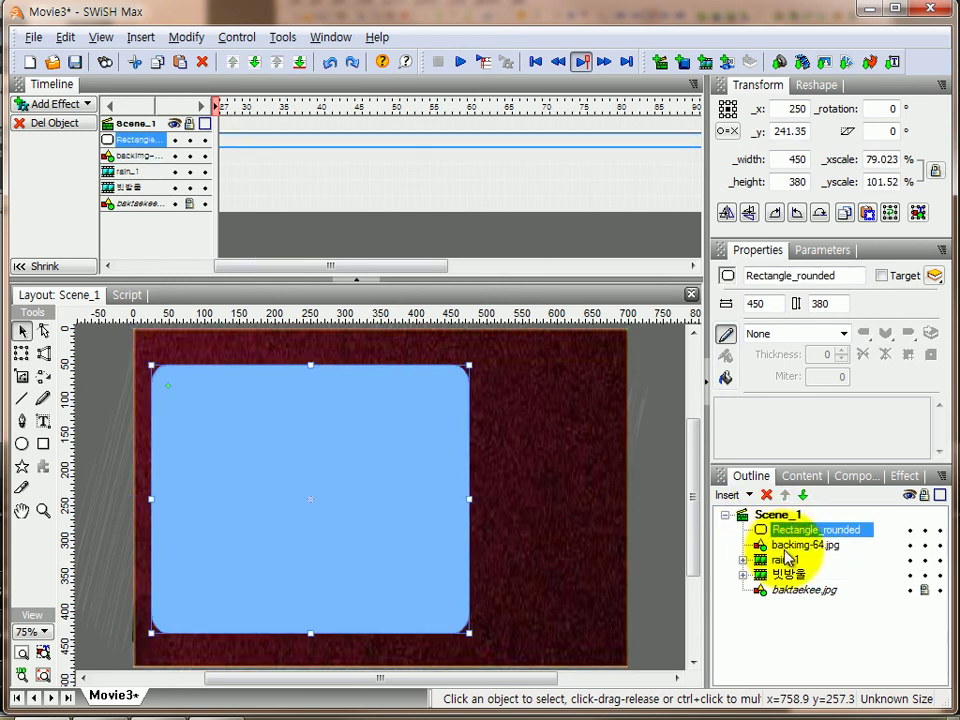
pyautogui.keyDown('ctrl'); pyautogui.click(785, 546); pyautogui.keyUp('ctrl')
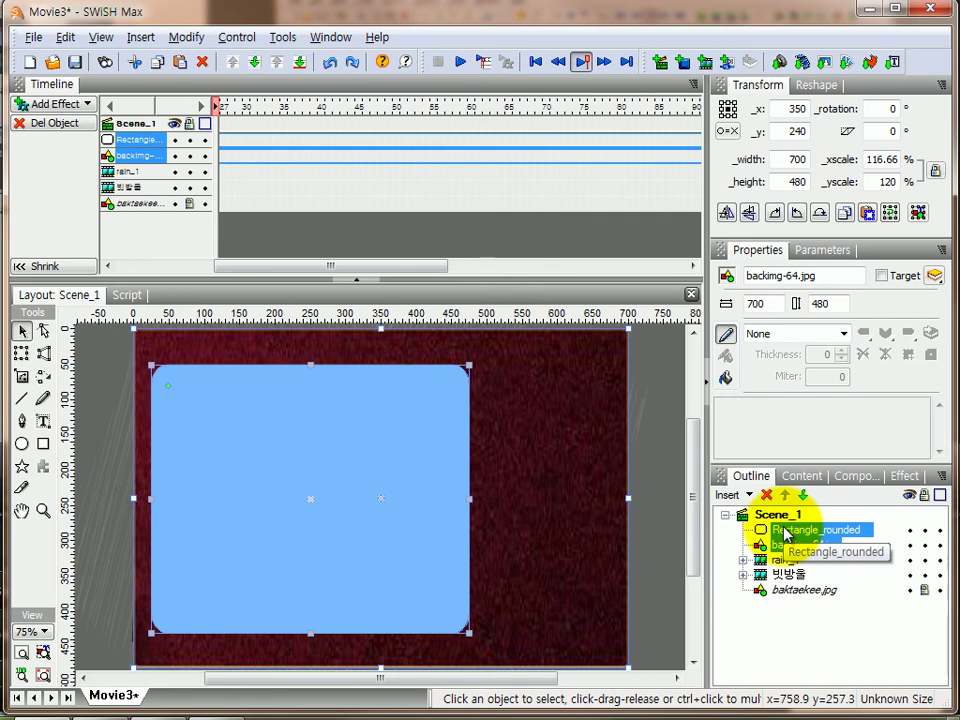
pyautogui.rightClick(785, 537)
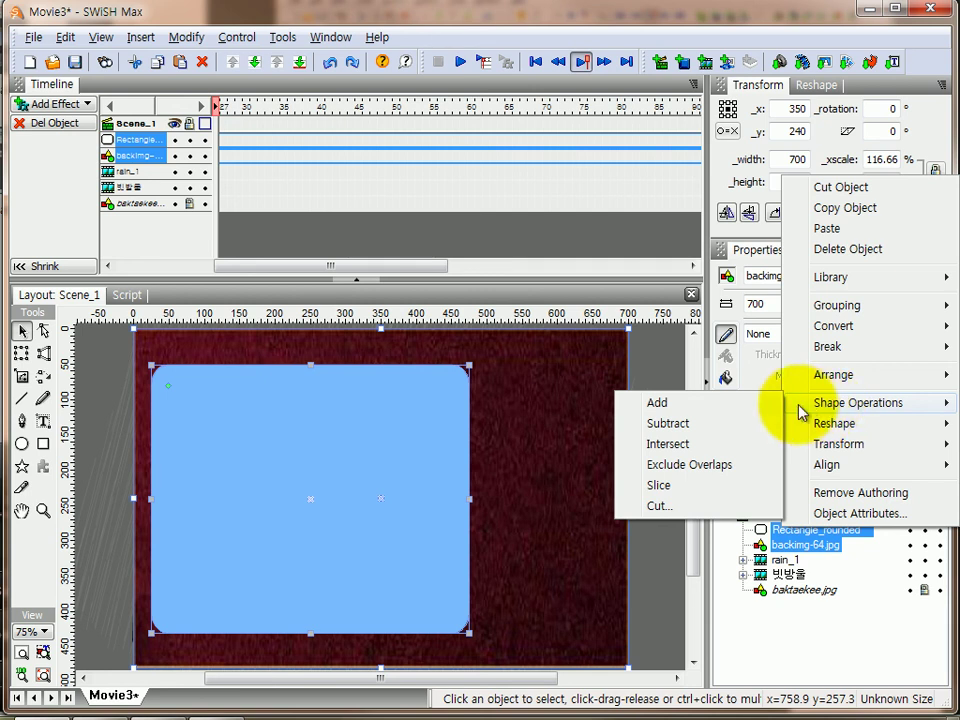
pyautogui.click(657, 430)
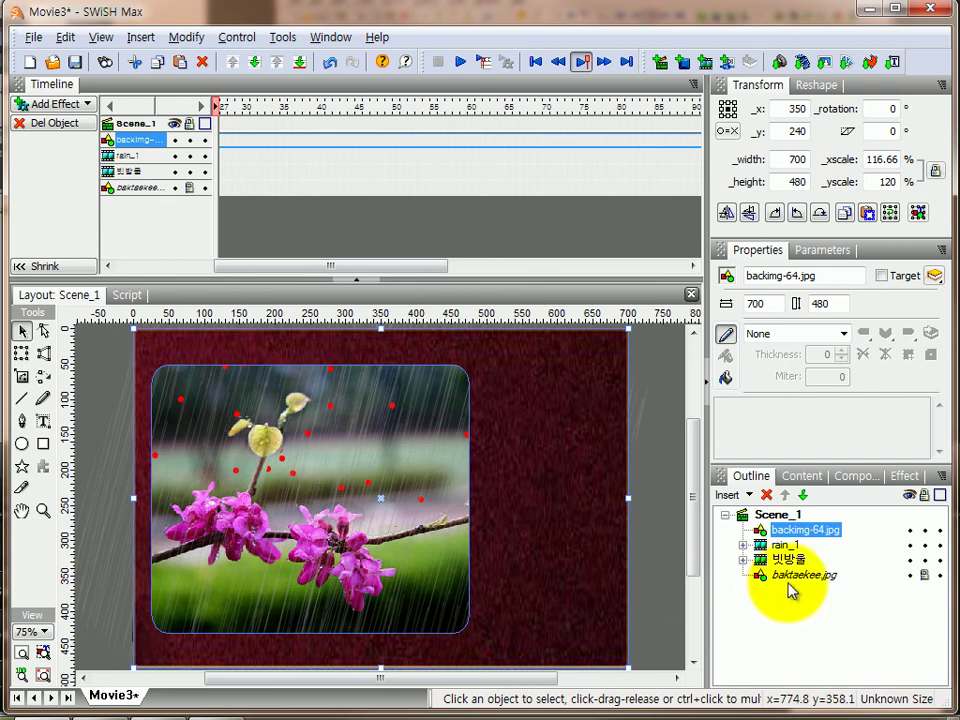
pyautogui.click(332, 64)
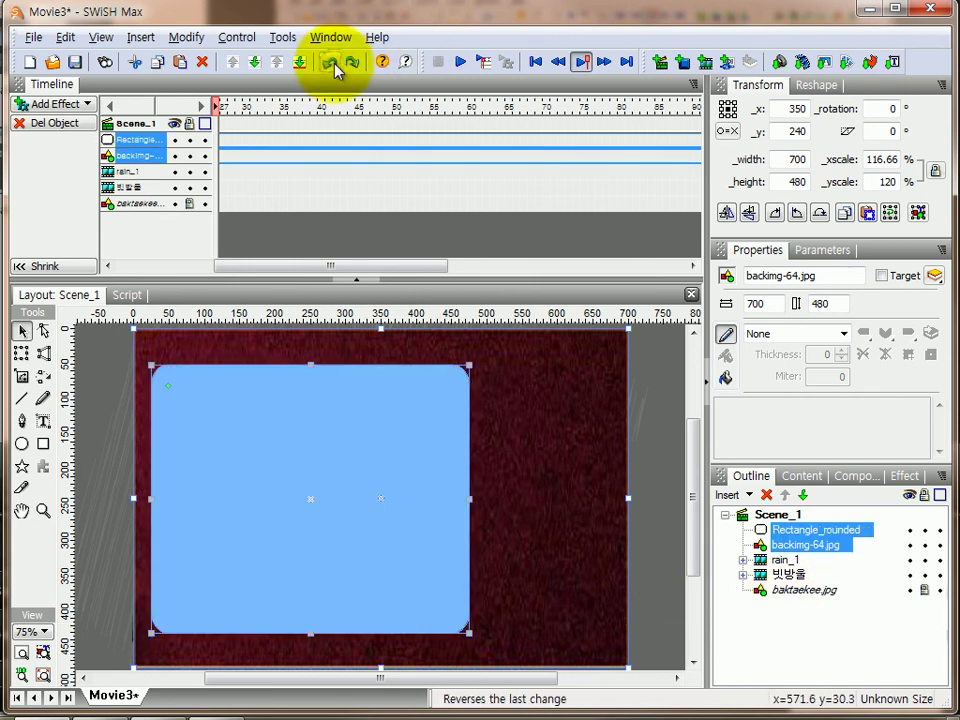